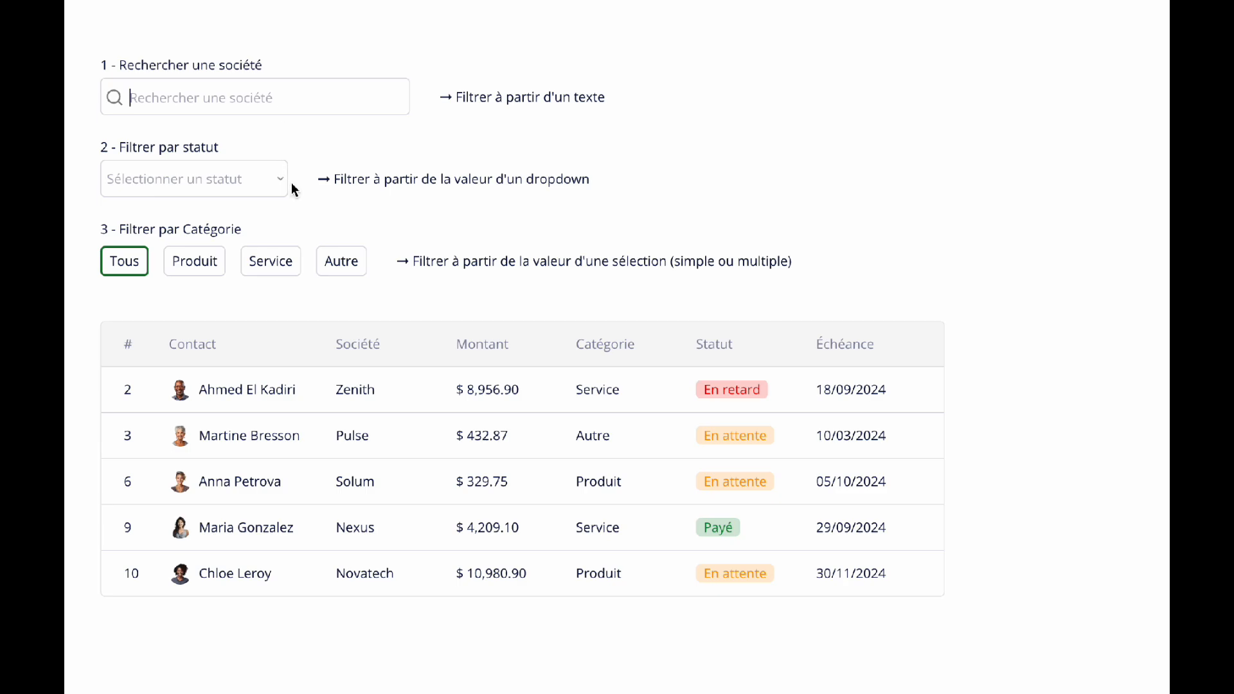
- Try the example page's filters by using the status dropdown and toggling the Produit and Service categories
click(278, 179)
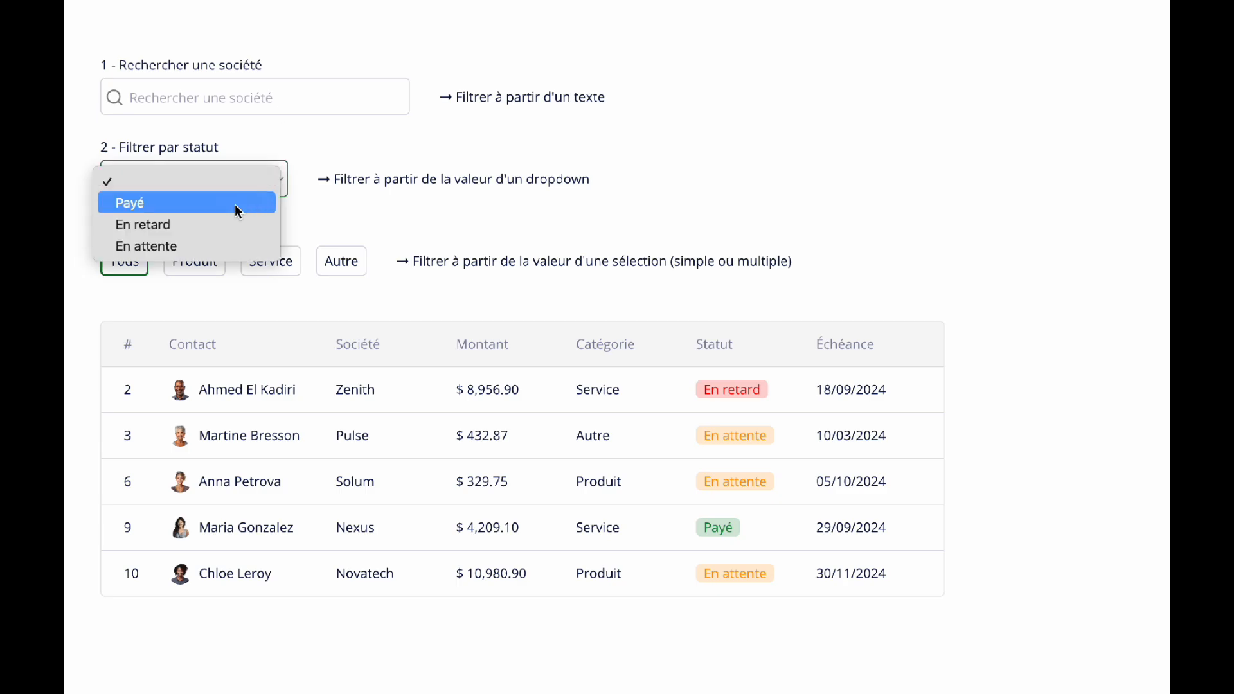
click(236, 205)
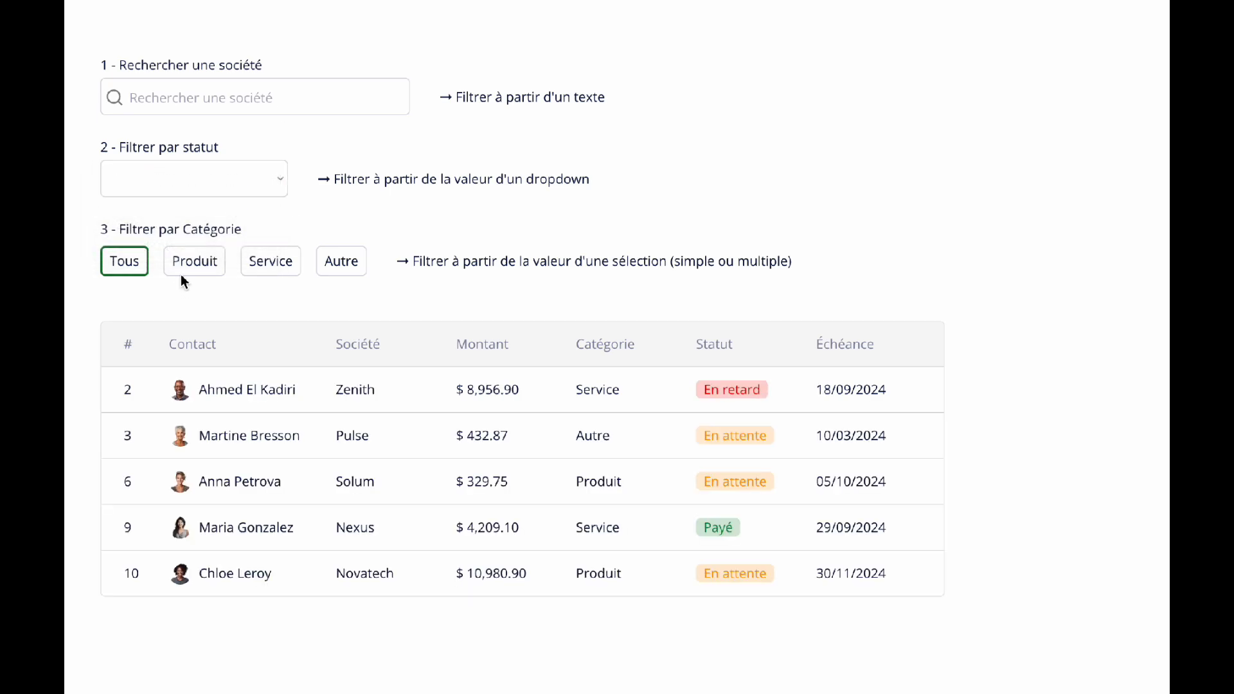
click(187, 268)
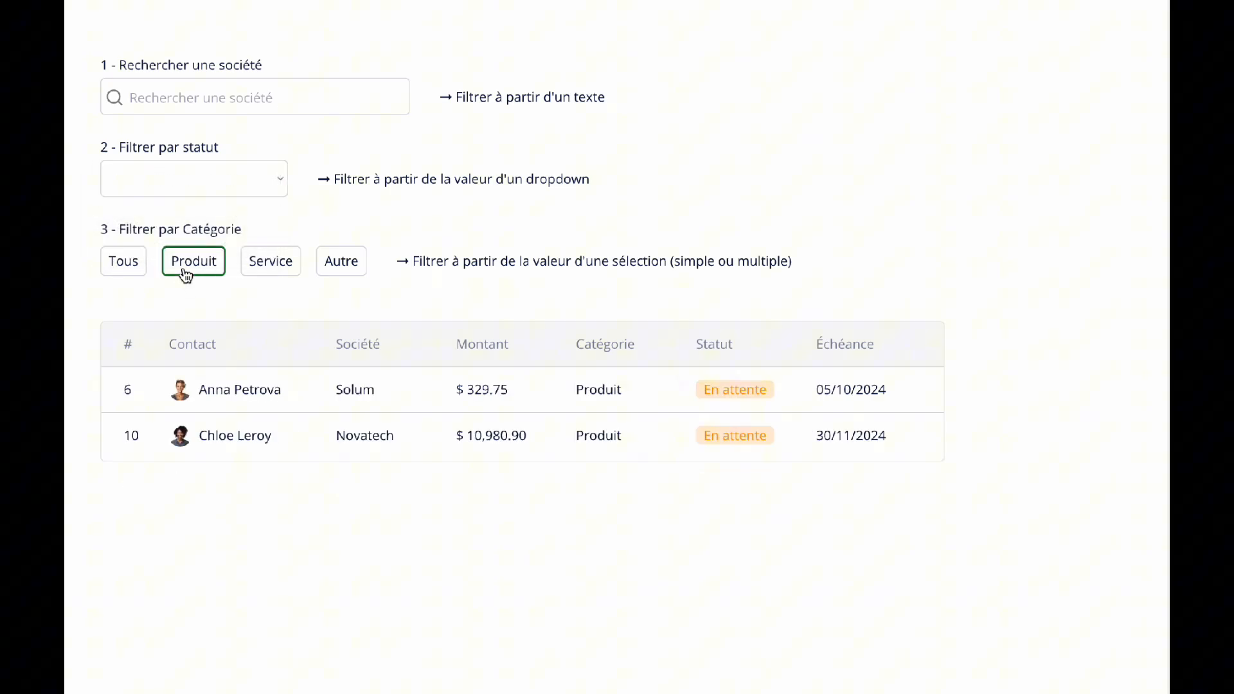
click(264, 275)
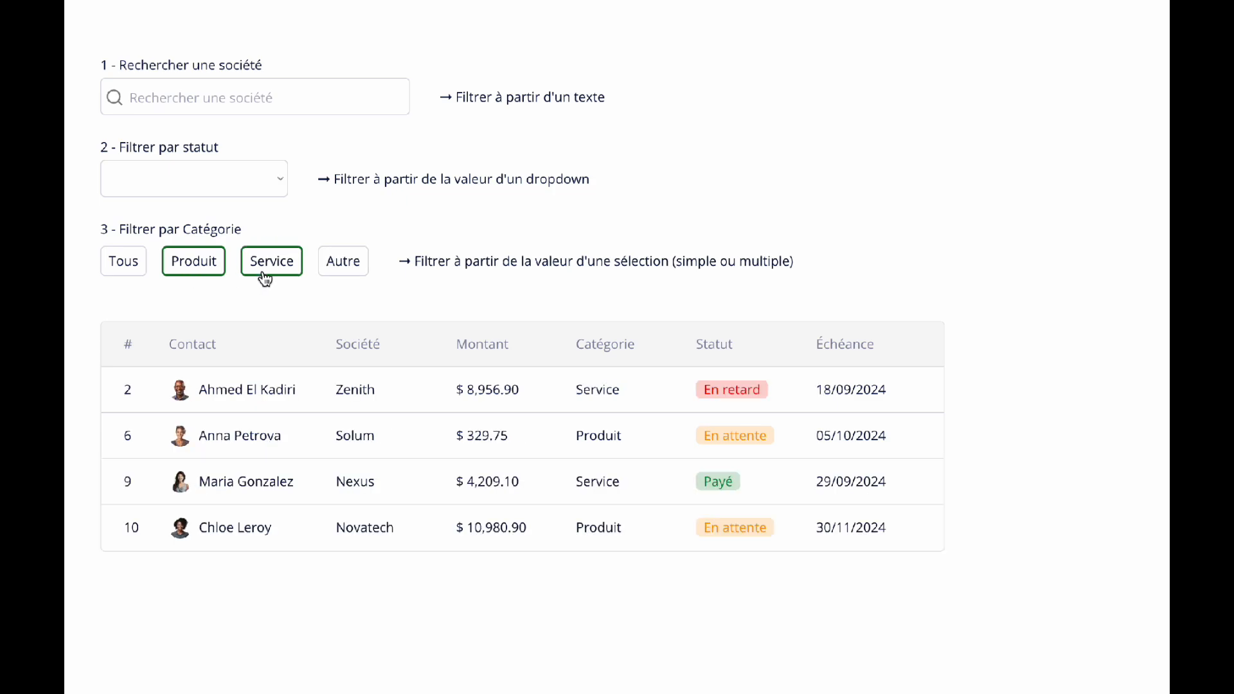
click(198, 265)
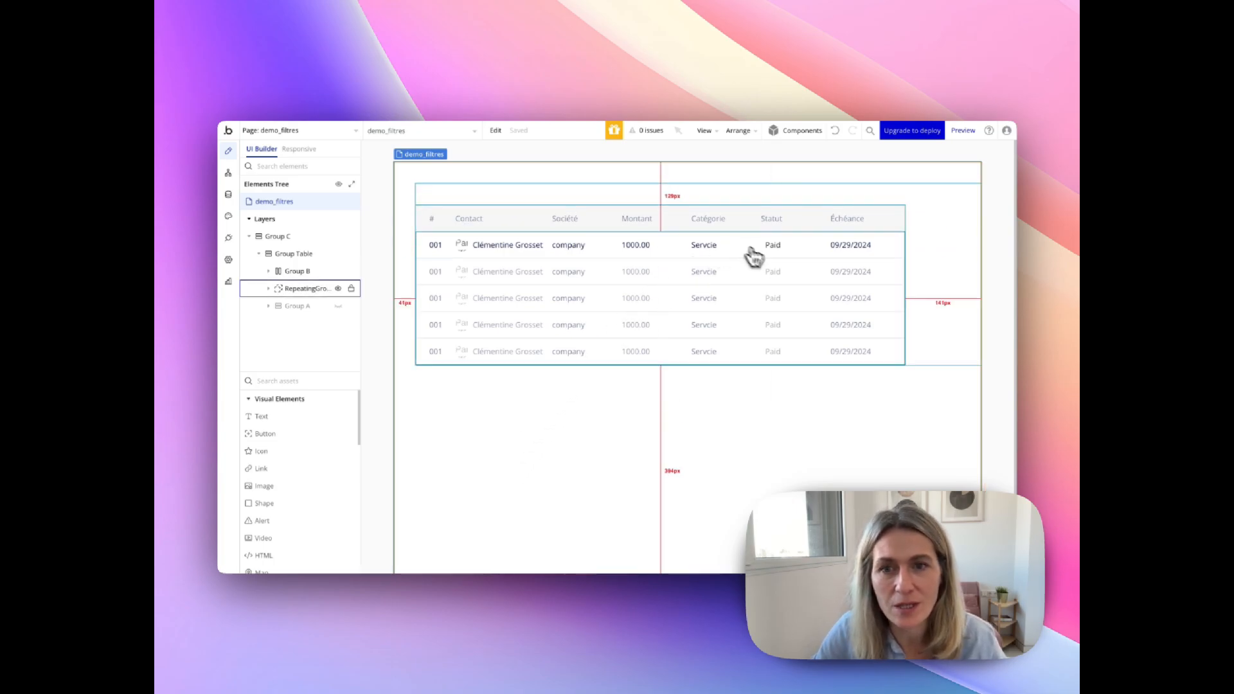
- Examine the data source of the Statut text in the table's first row and the fields of the Invoices data type
click(776, 249)
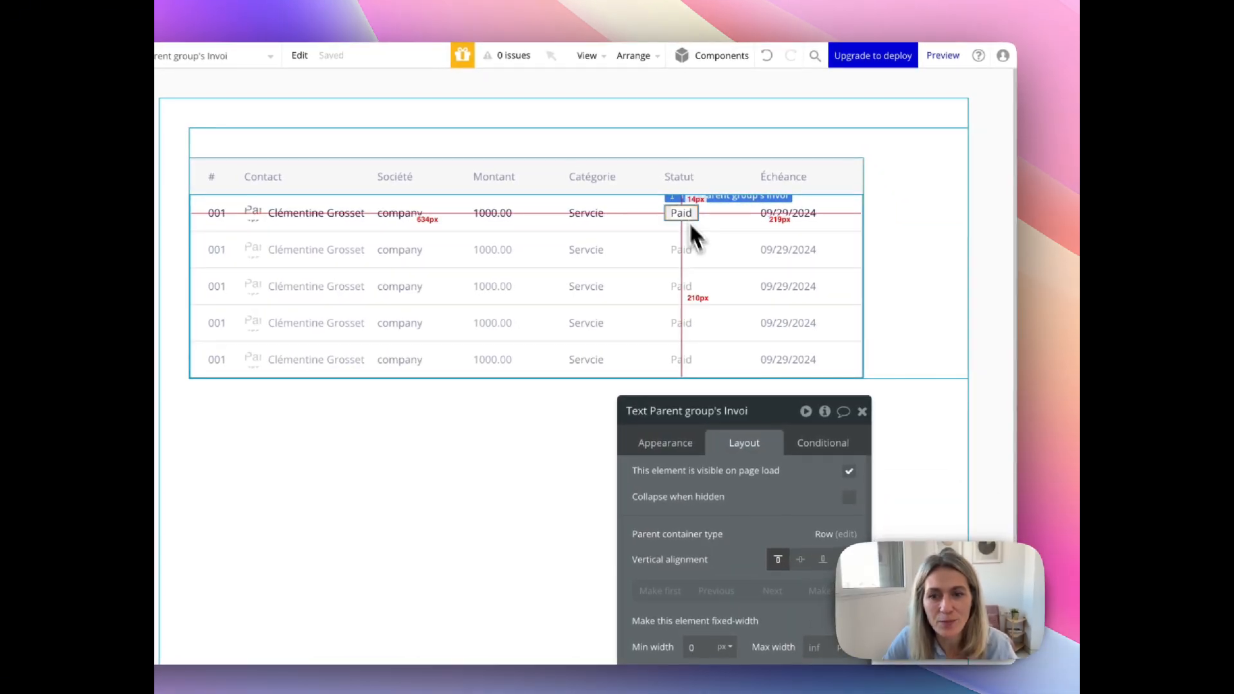
click(730, 287)
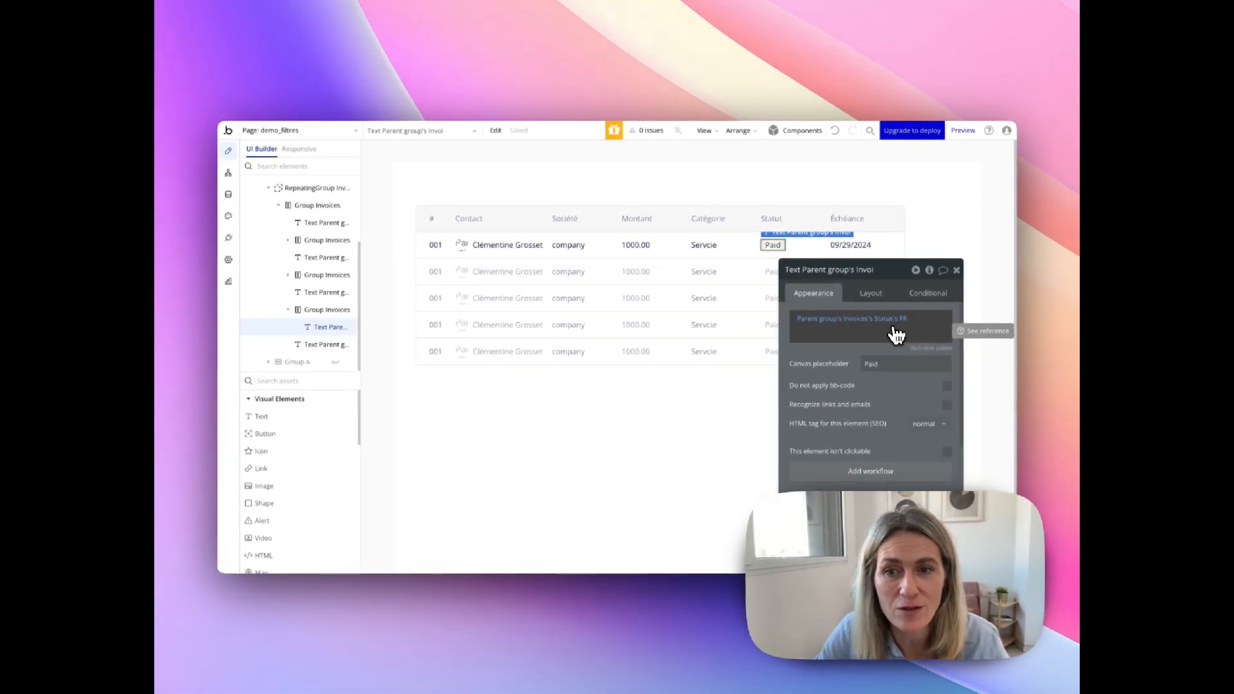
click(230, 199)
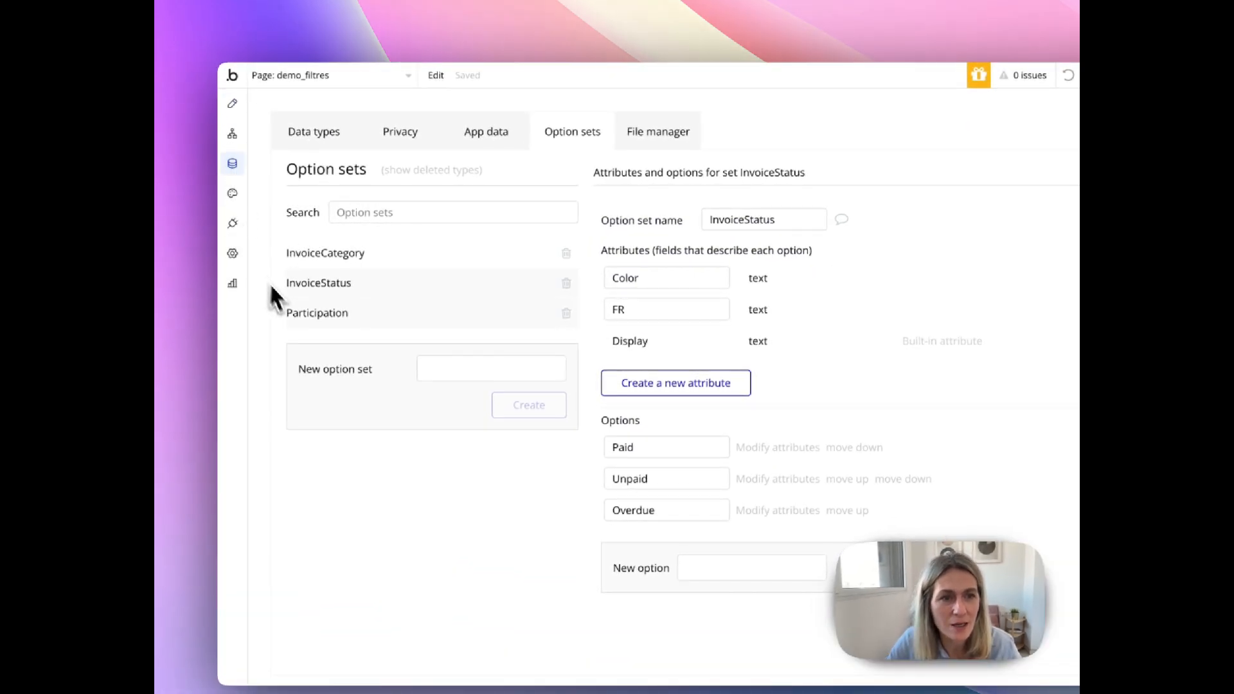
click(312, 135)
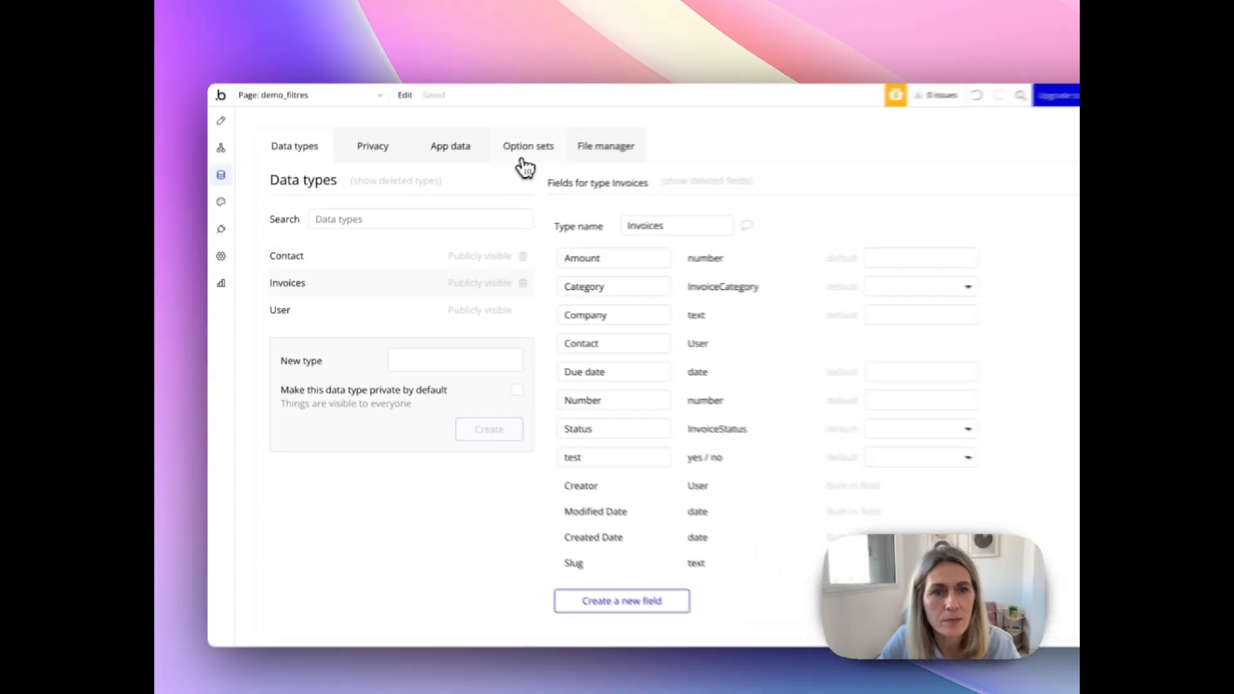
- Review the Paid, Unpaid and Overdue options of the InvoiceStatus option set
click(526, 150)
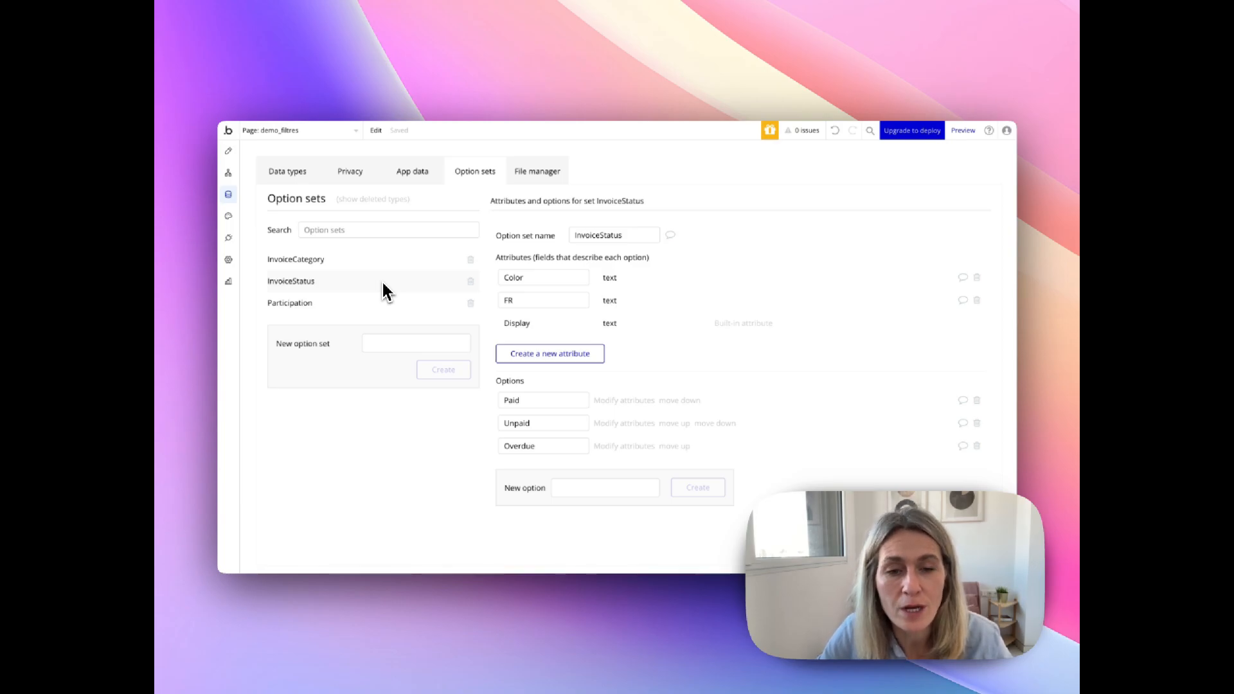
double_click(514, 401)
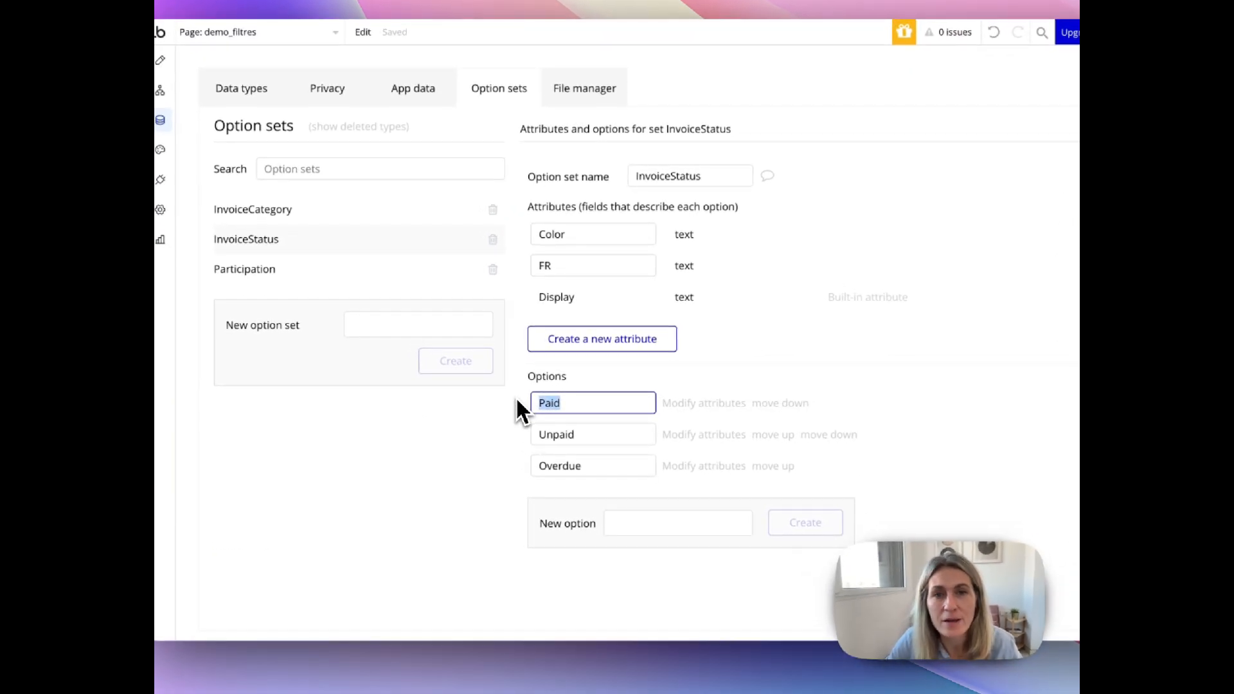
click(600, 437)
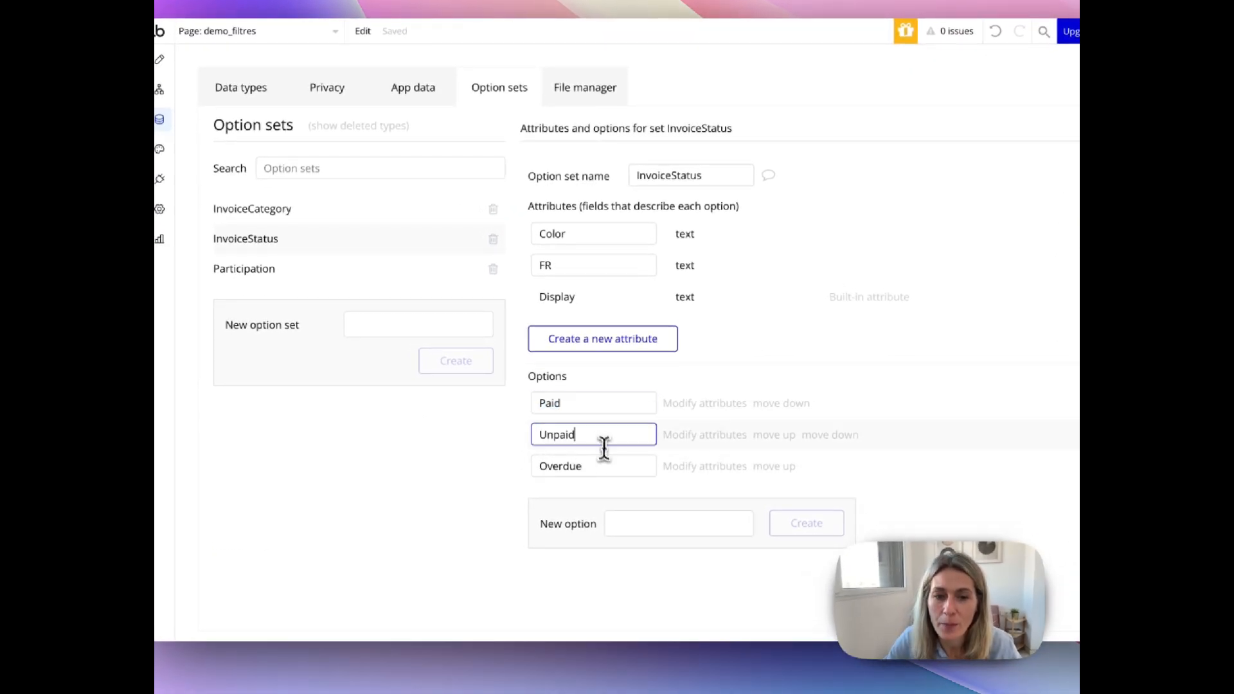
drag(600, 437, 538, 436)
click(534, 465)
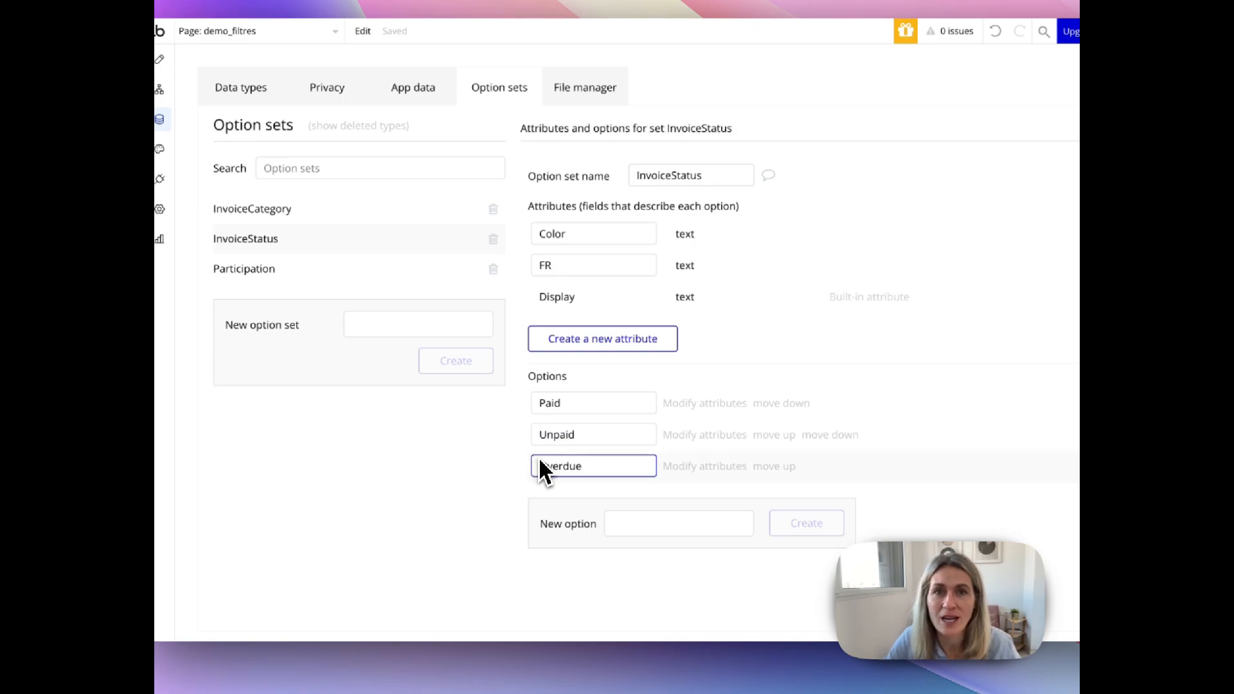
mouse_move(540, 460)
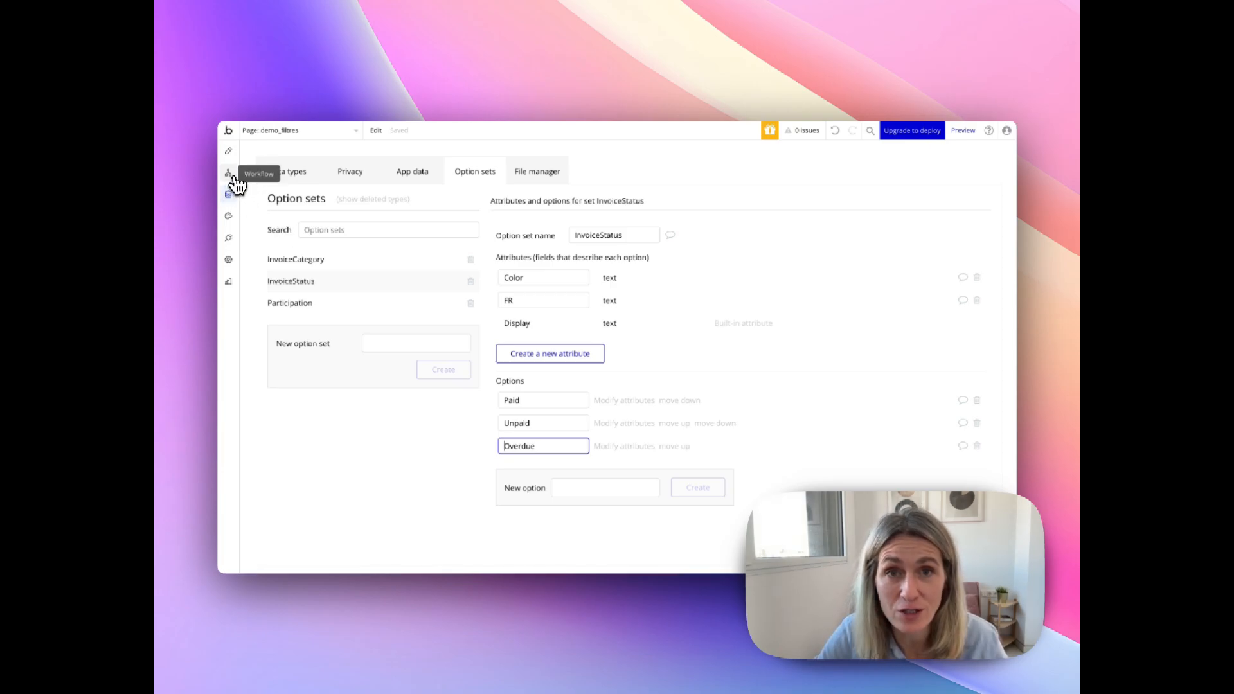
- Check the demo_filtres page's workflows and reload the page preview
click(231, 174)
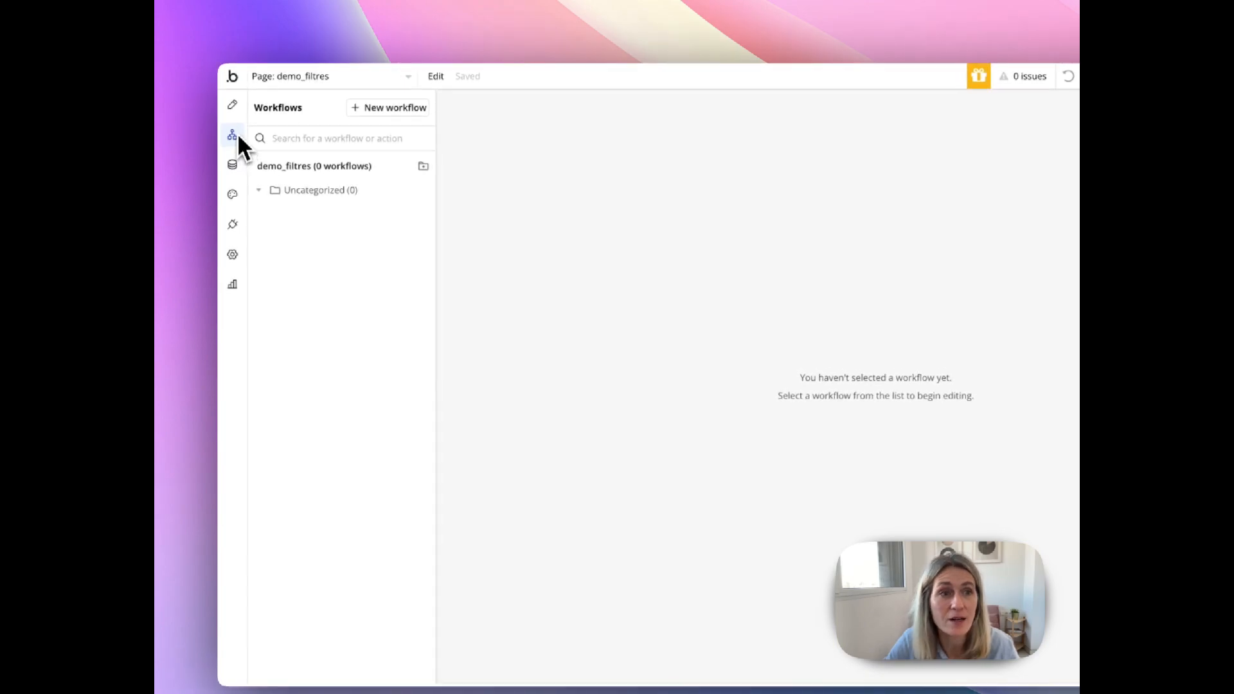
click(234, 107)
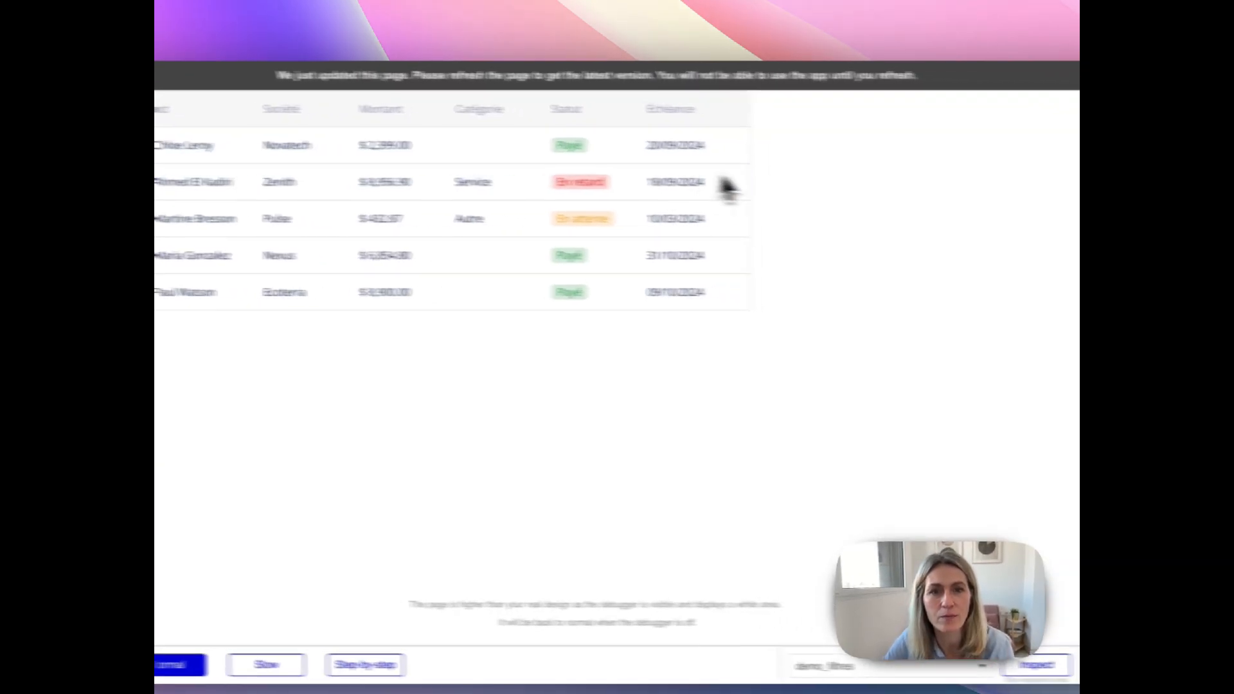
key(super+r)
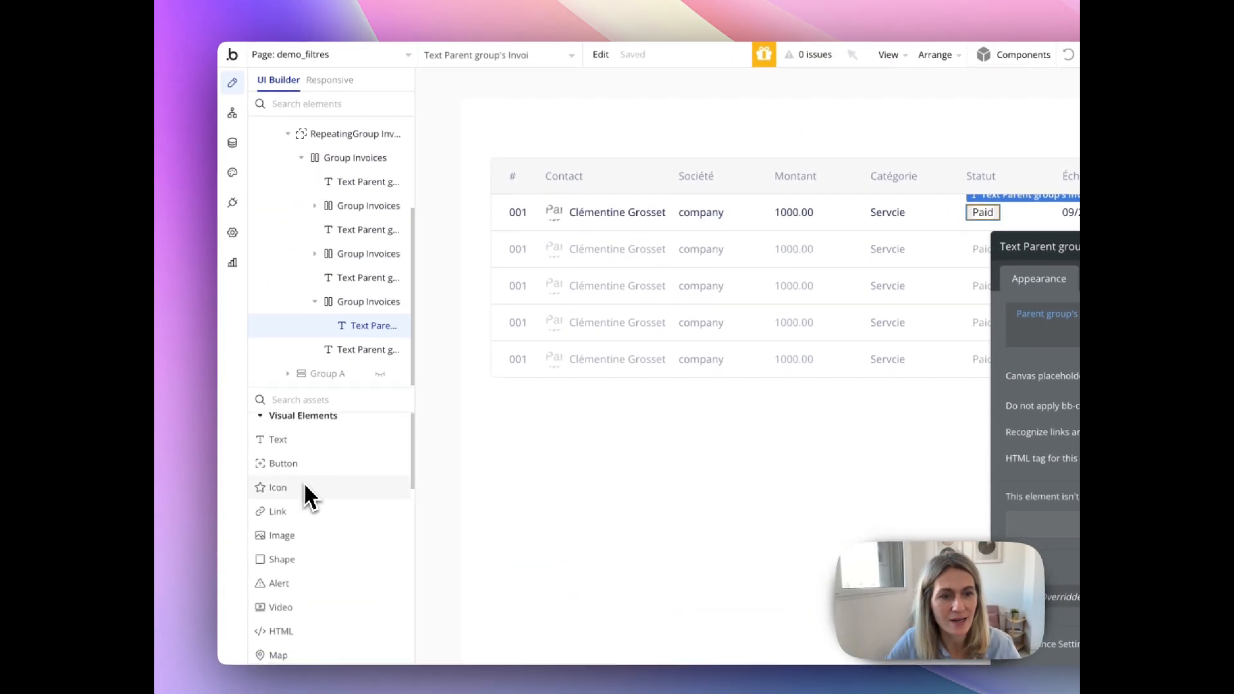
- Find the Dropdown element by searching the assets for "drop" and place it above the invoices table
scroll(306, 485, down, 3)
scroll(296, 450, up, 3)
click(289, 399)
text(dr)
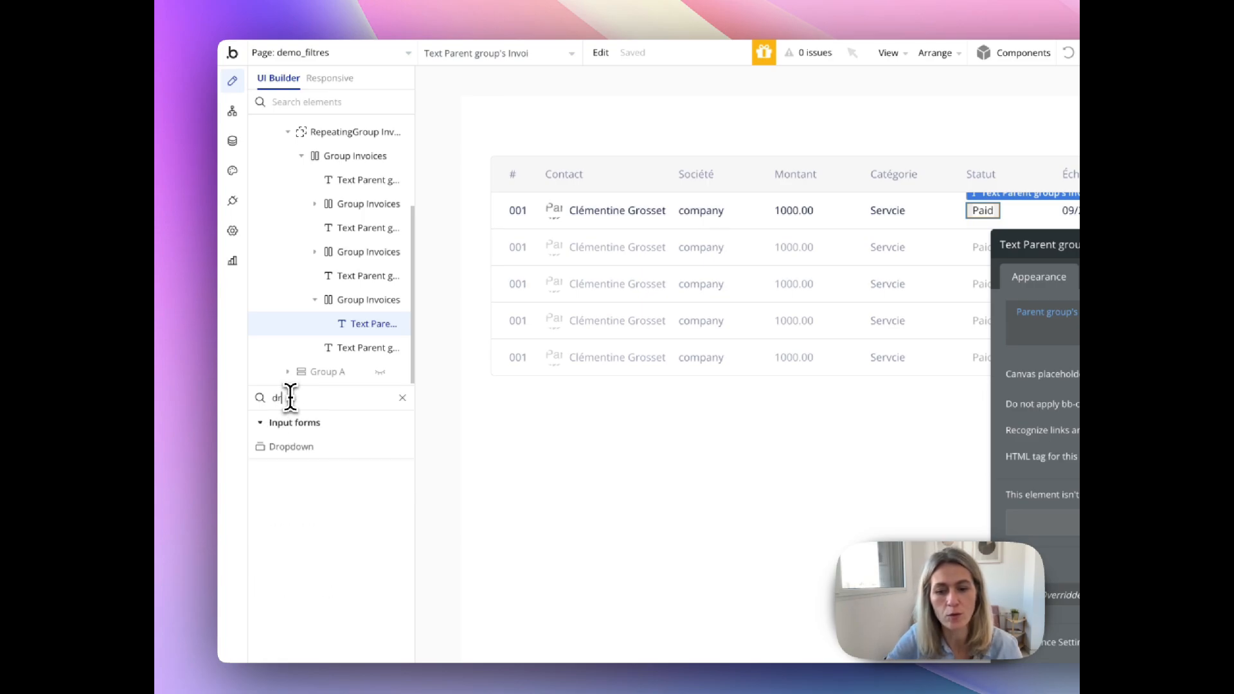
text(o)
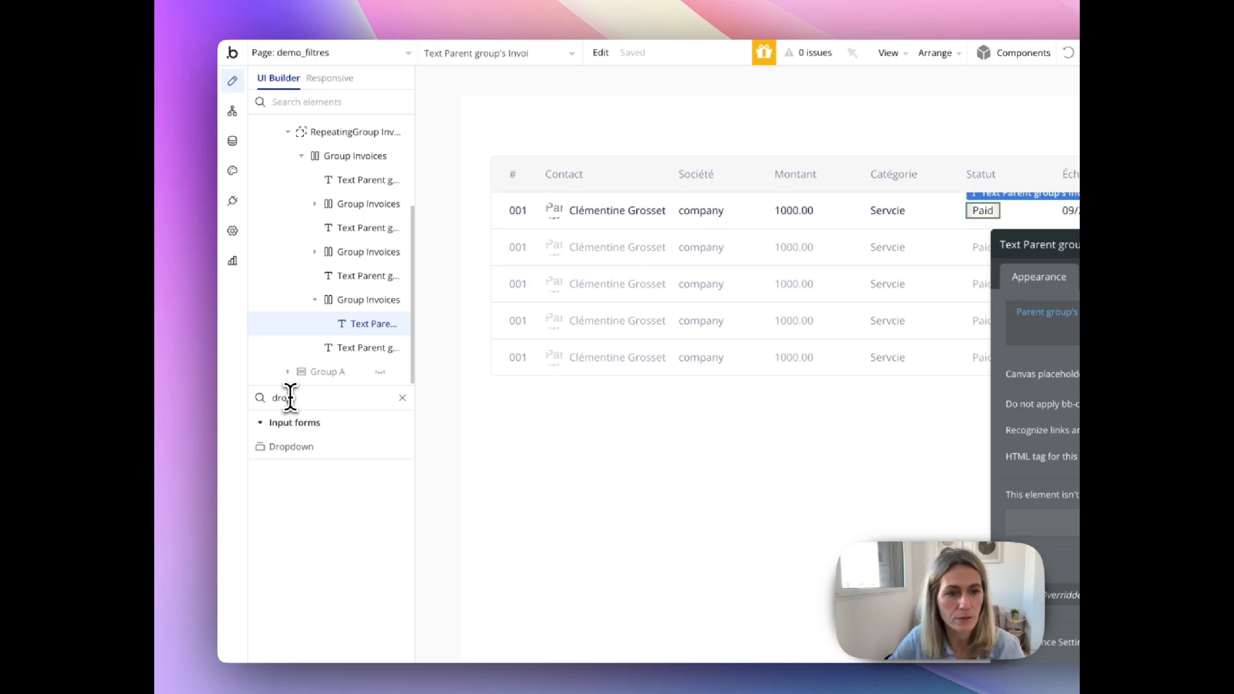
text(p)
drag(302, 454, 544, 167)
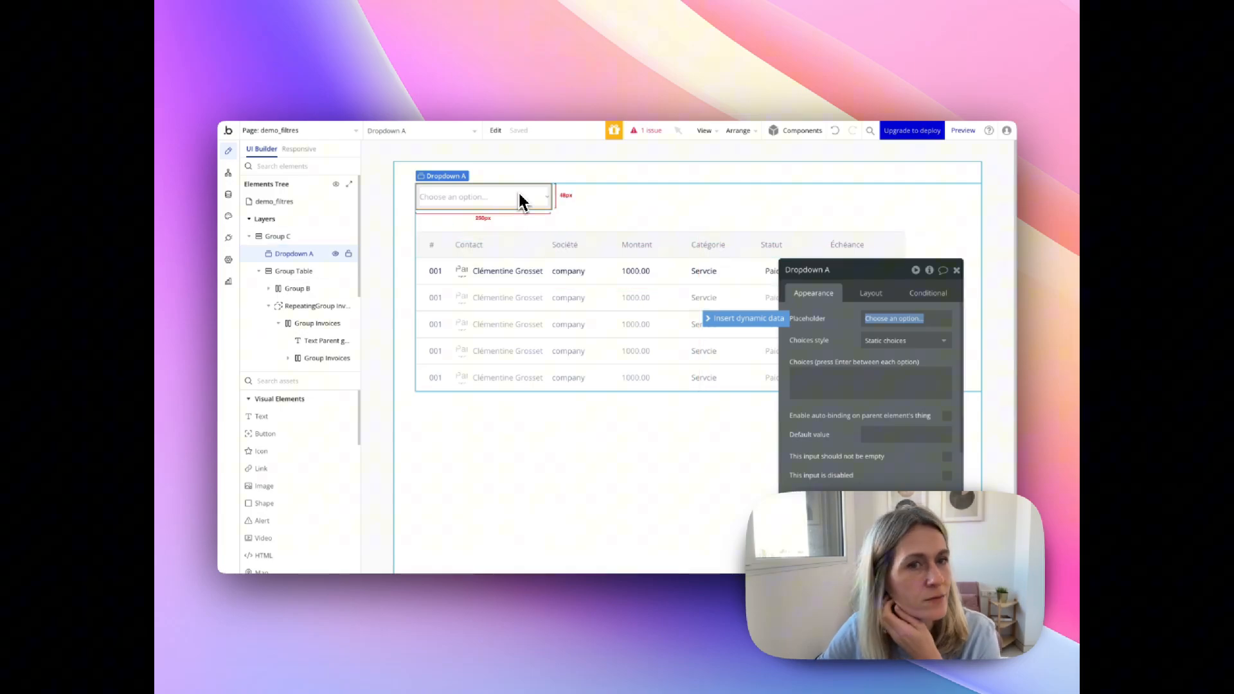
- Add a text element reading "Filtrer par statut" above the dropdown
drag(261, 417, 504, 155)
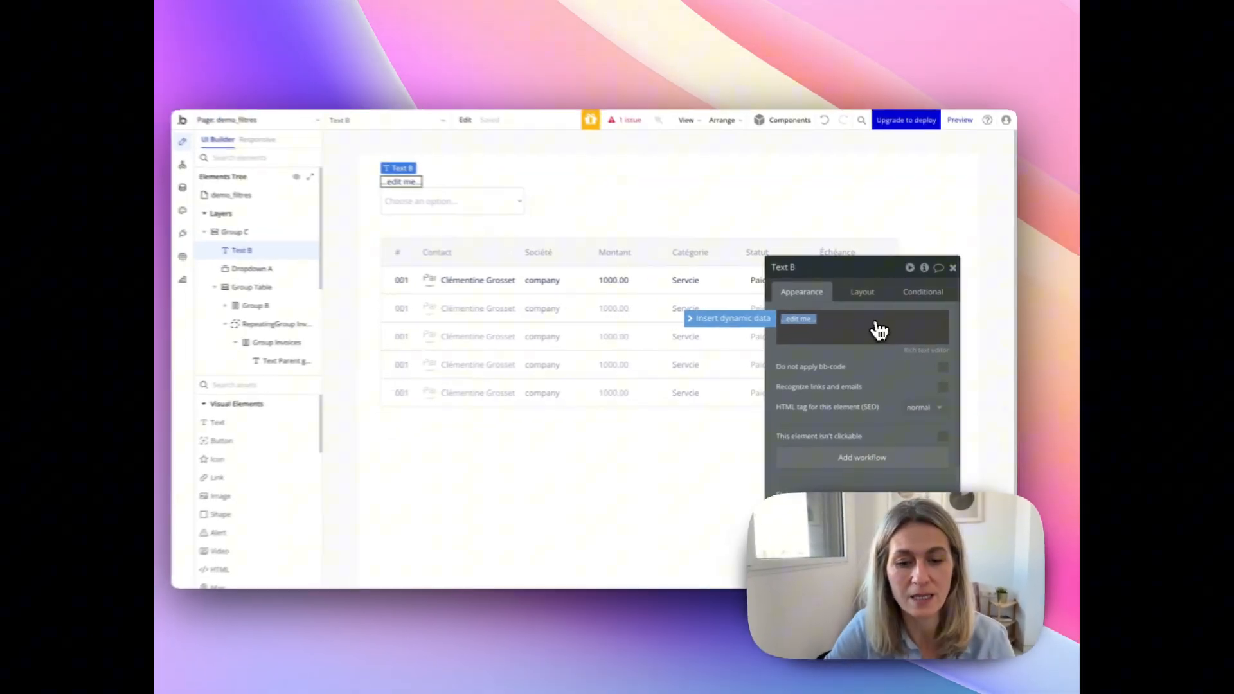
text(Filtrer par statut)
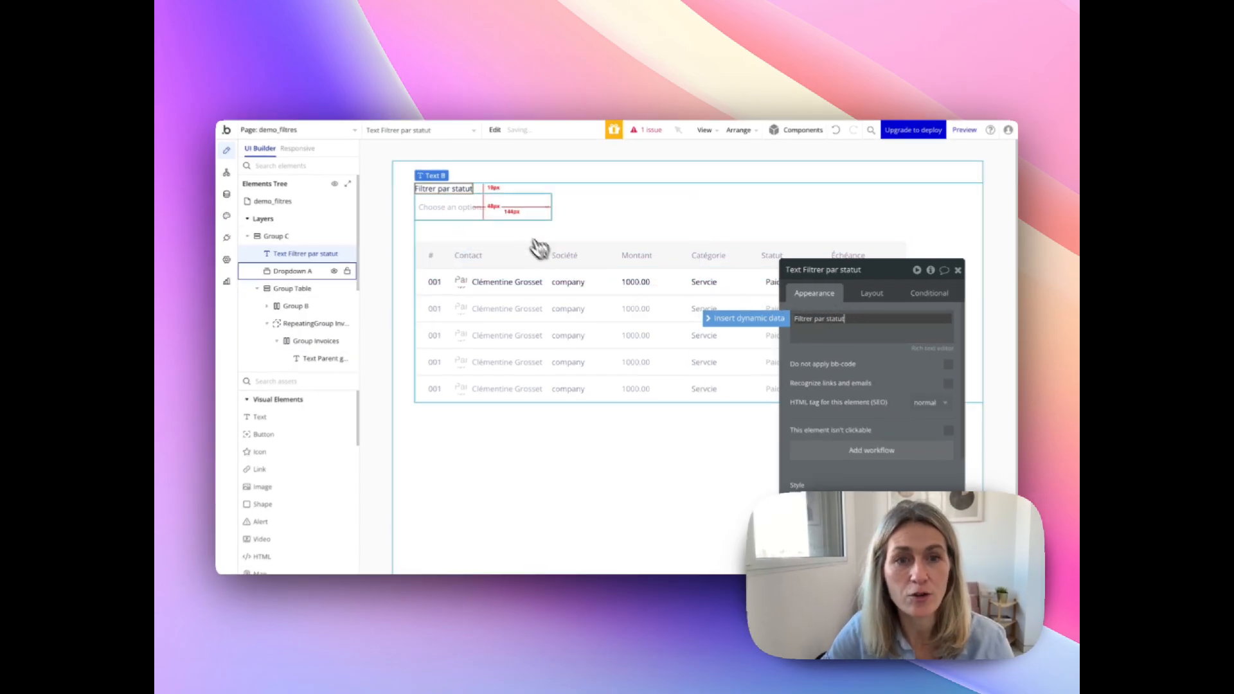
- Set the dropdown's placeholder to "Sélectionner un statut"
click(515, 214)
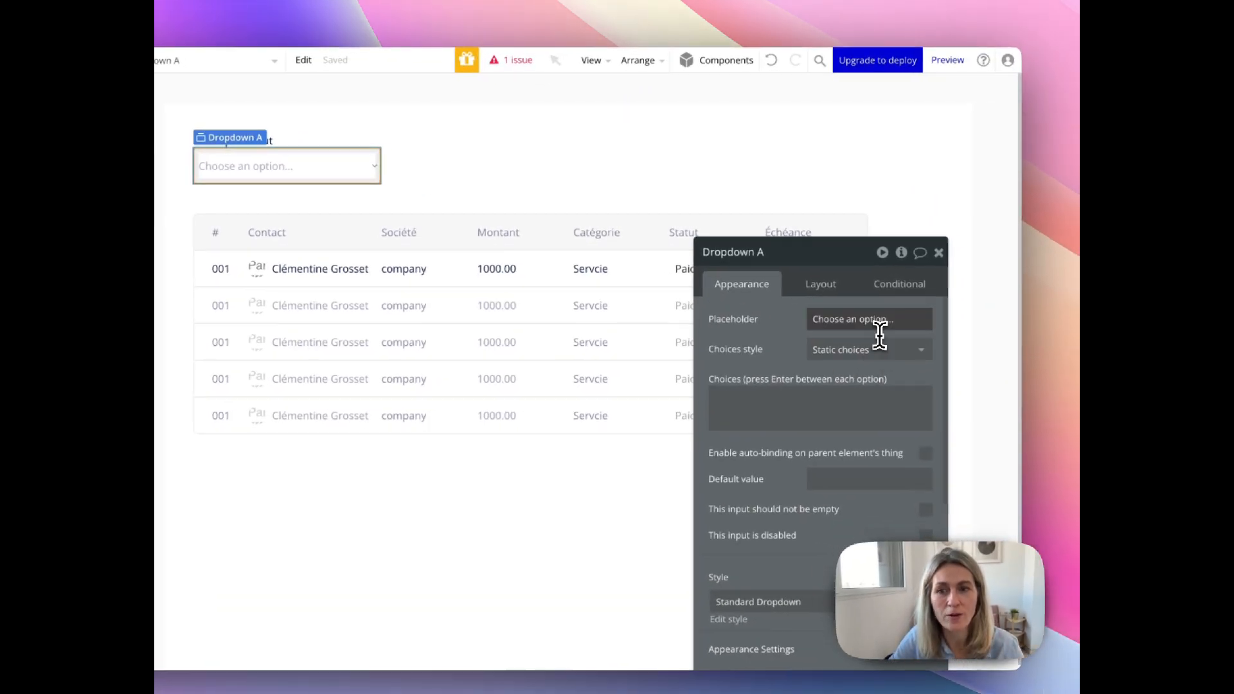
click(1022, 337)
text(S)
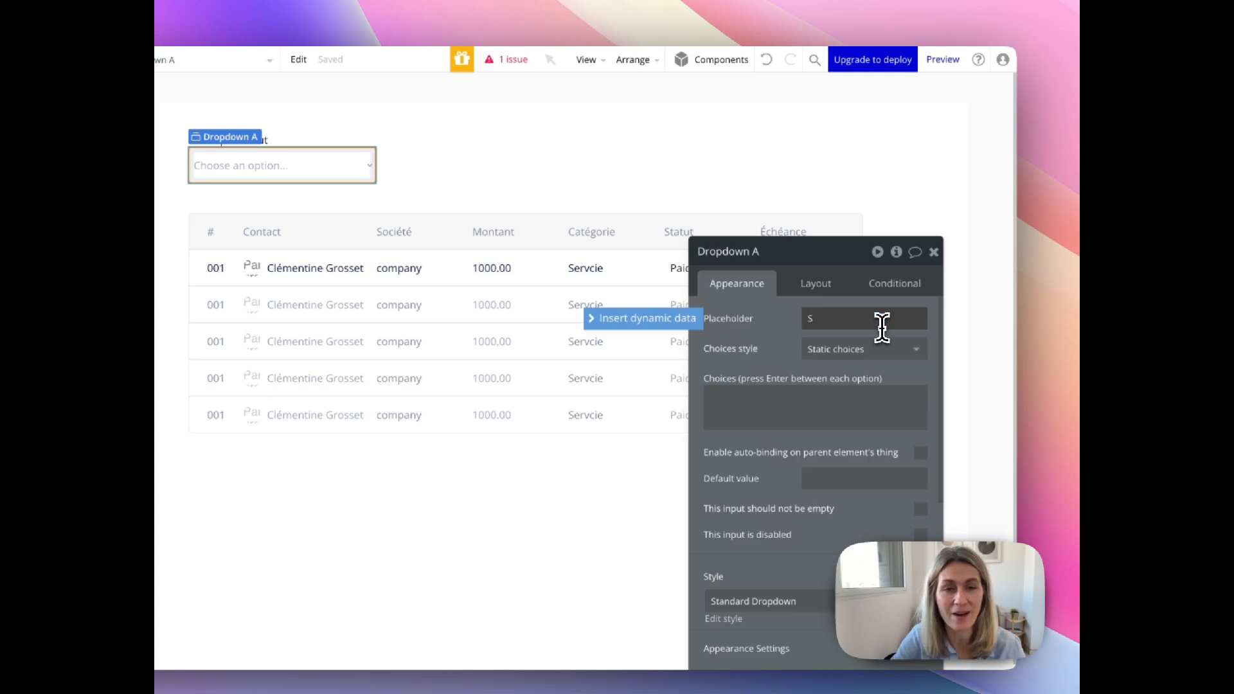
text(é)
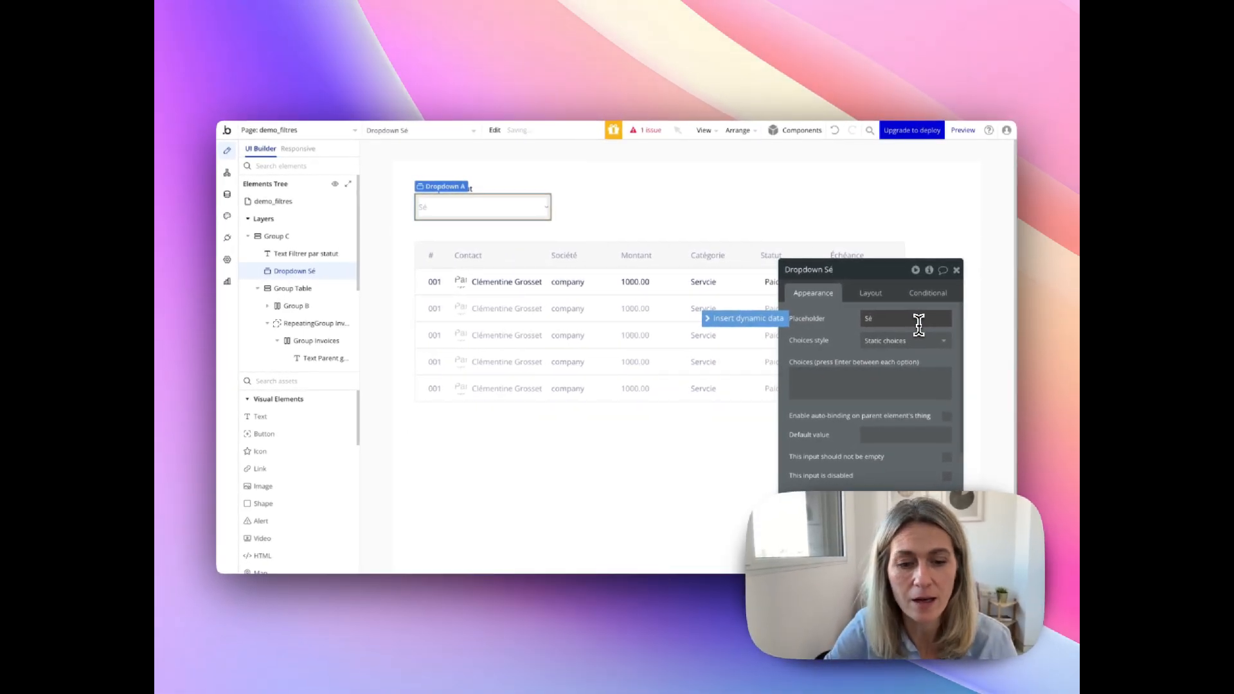
text(lectionner un)
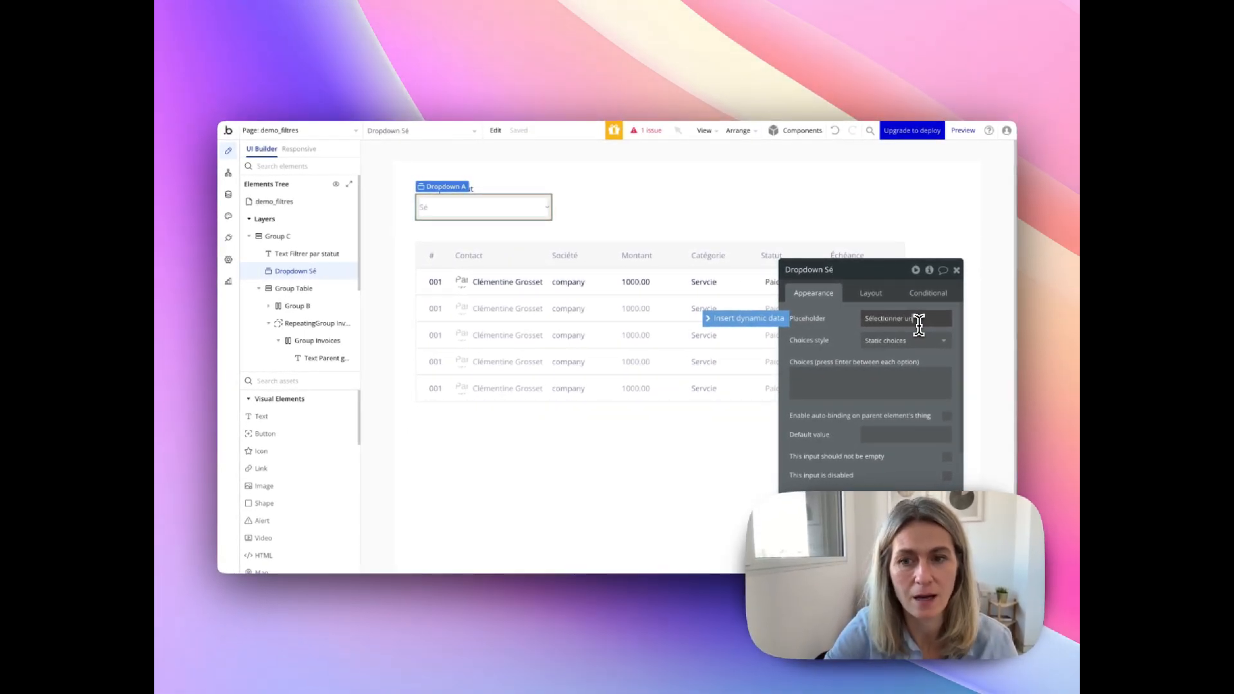
text( statut)
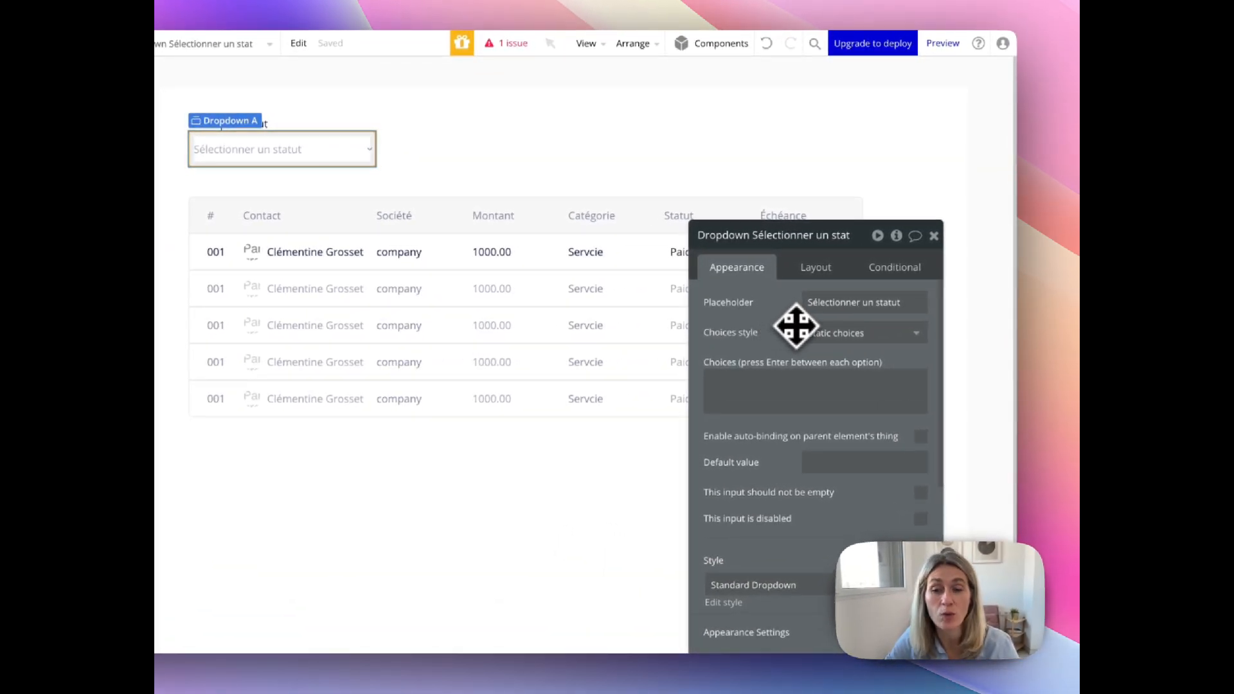
click(771, 395)
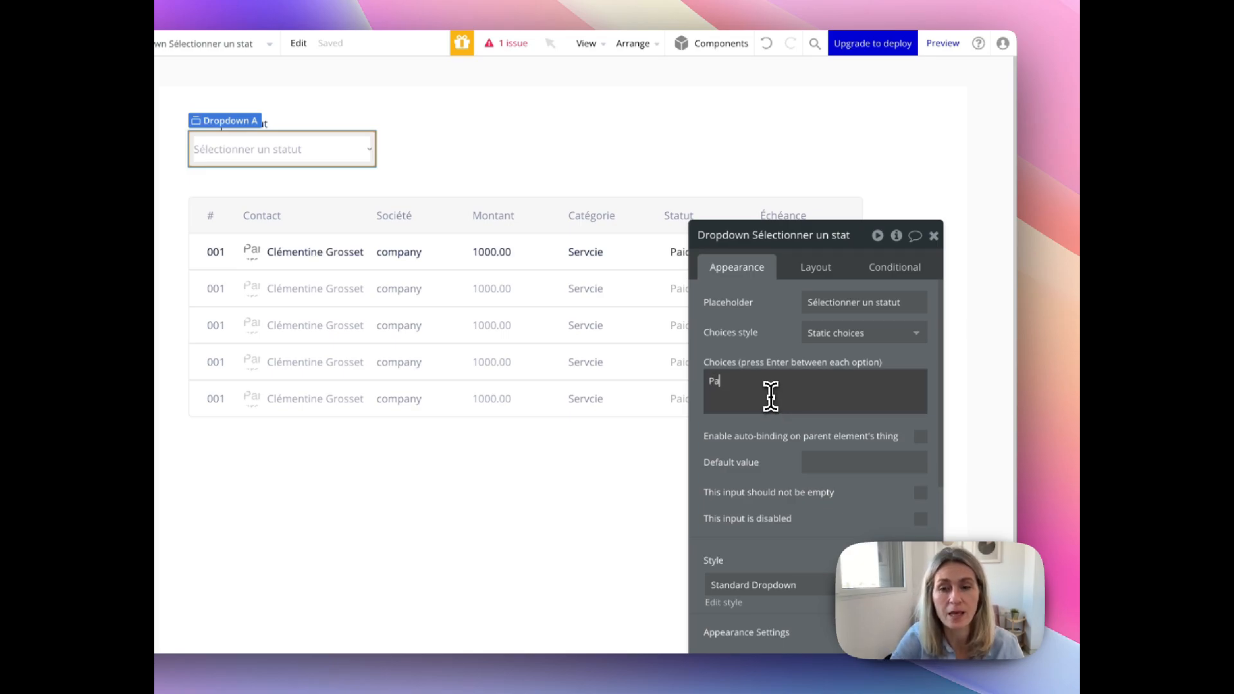
text(Payé)
key(Return)
text(Du)
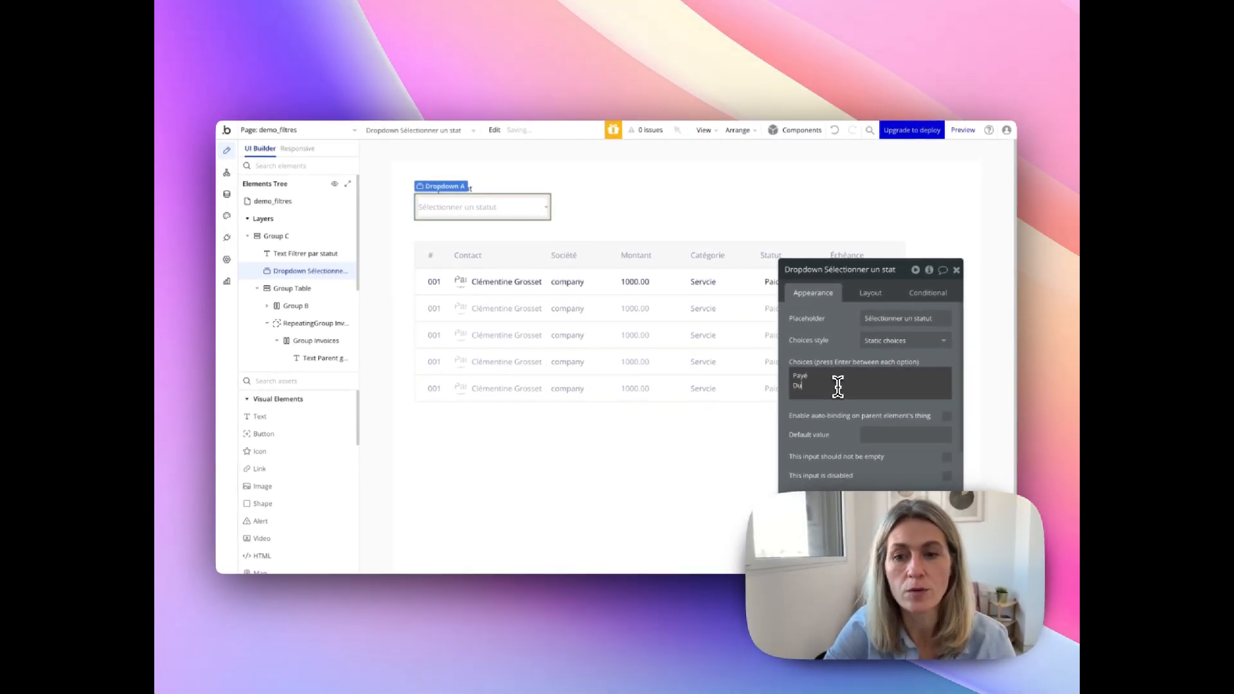
key(BackSpace)
key(BackSpace)
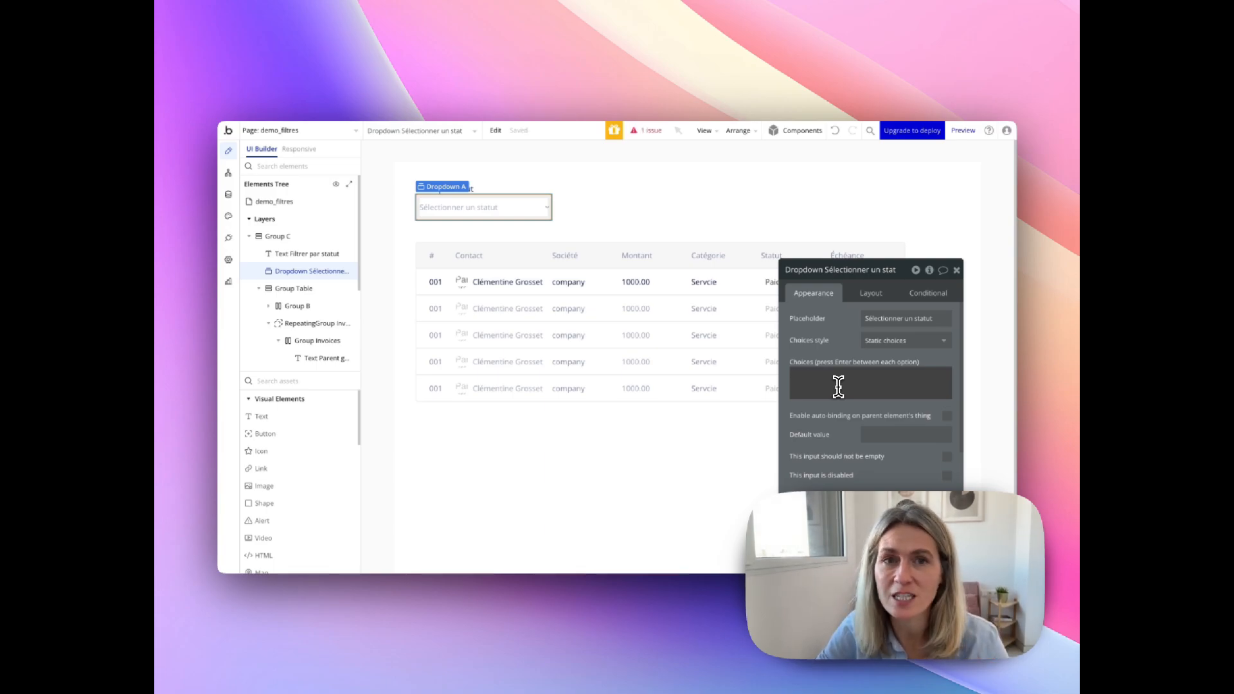
- Switch the status dropdown to dynamic choices with InvoiceStatus as the type of choices
click(897, 340)
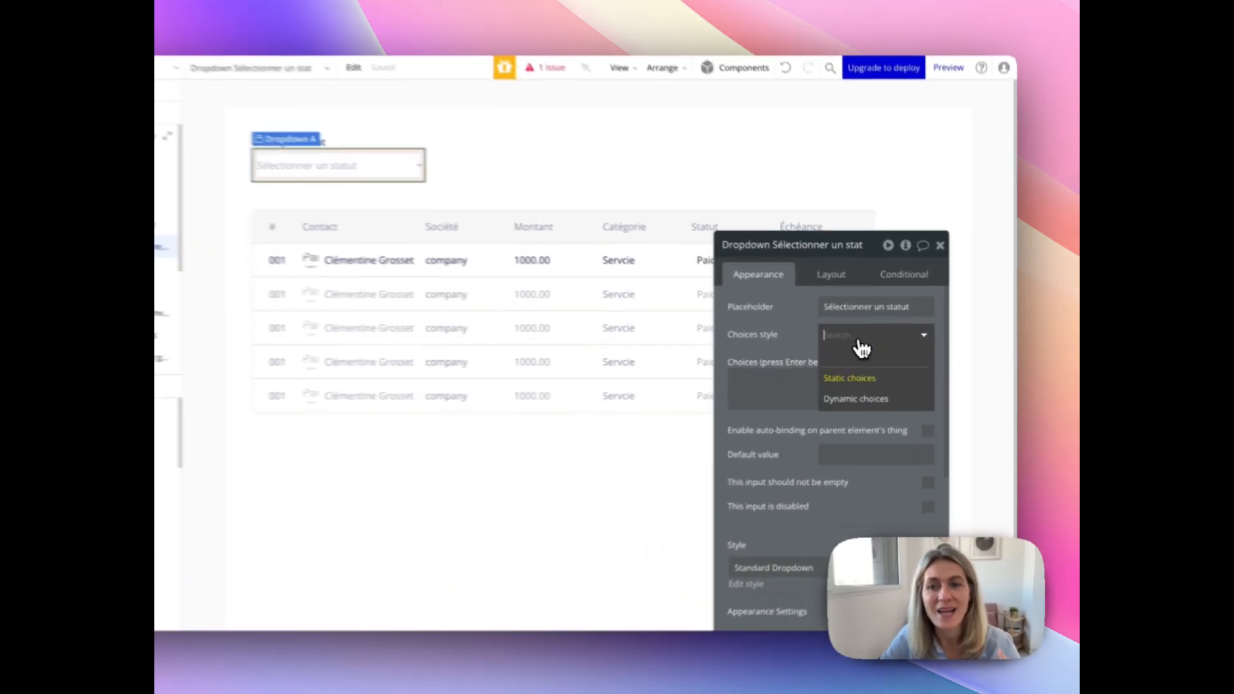
click(898, 360)
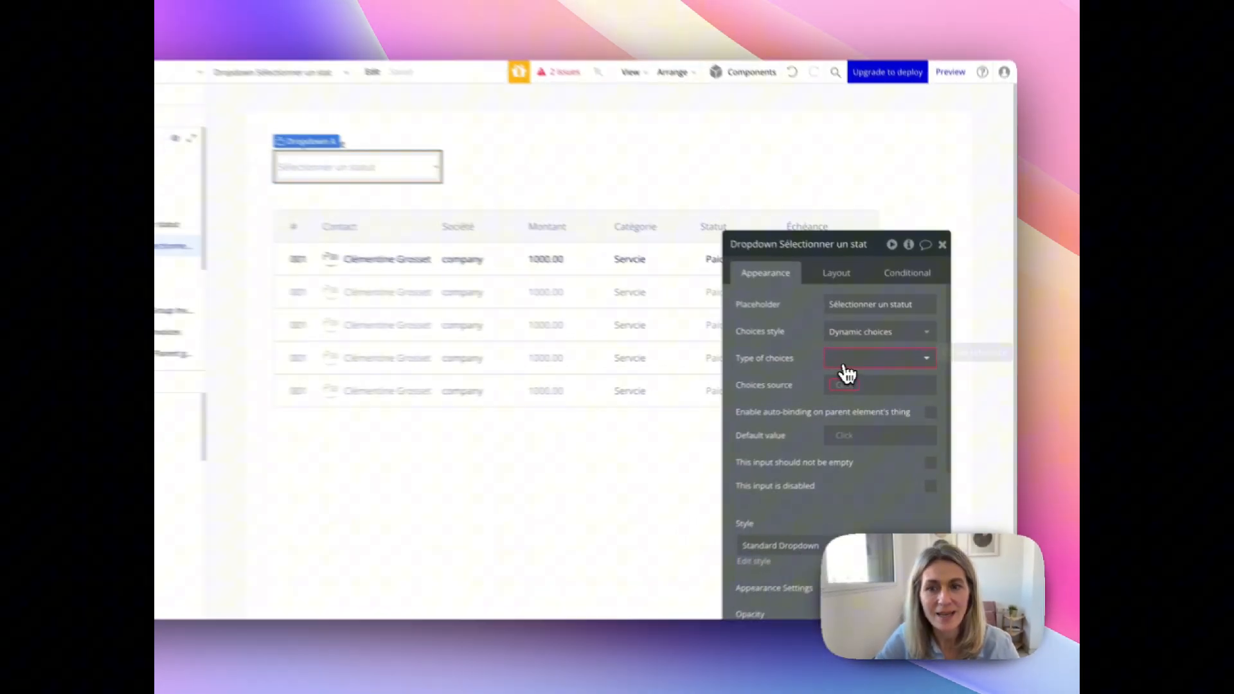
click(879, 366)
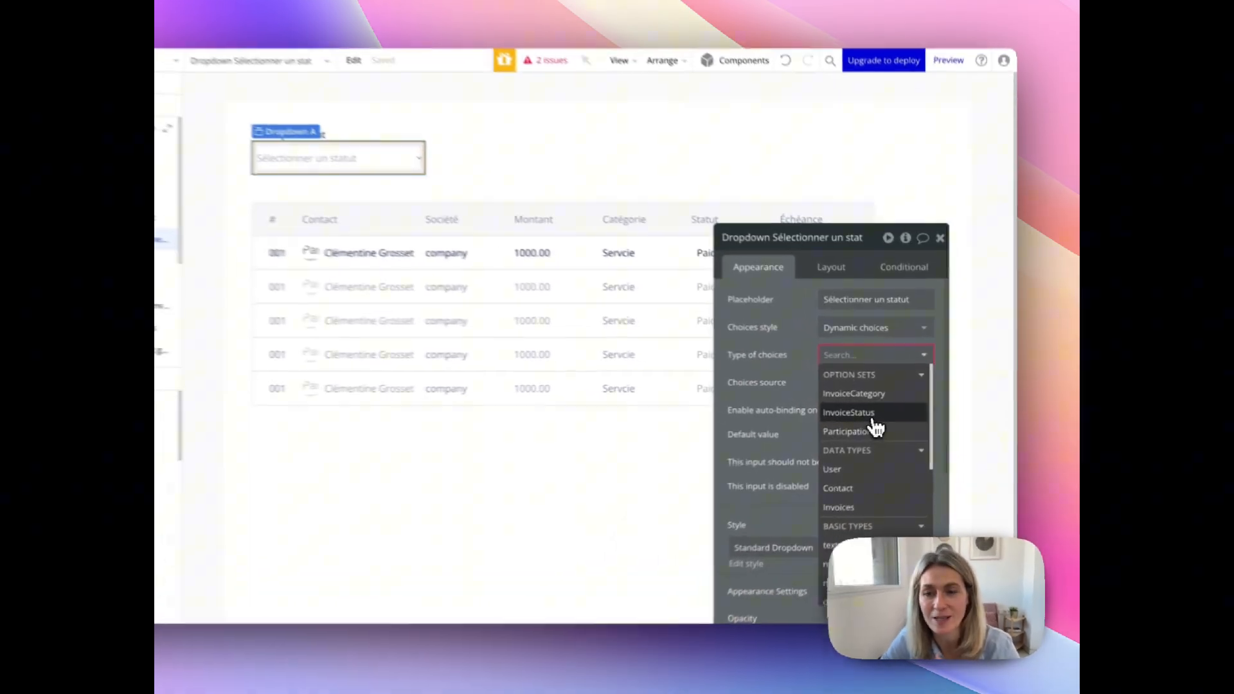
click(900, 409)
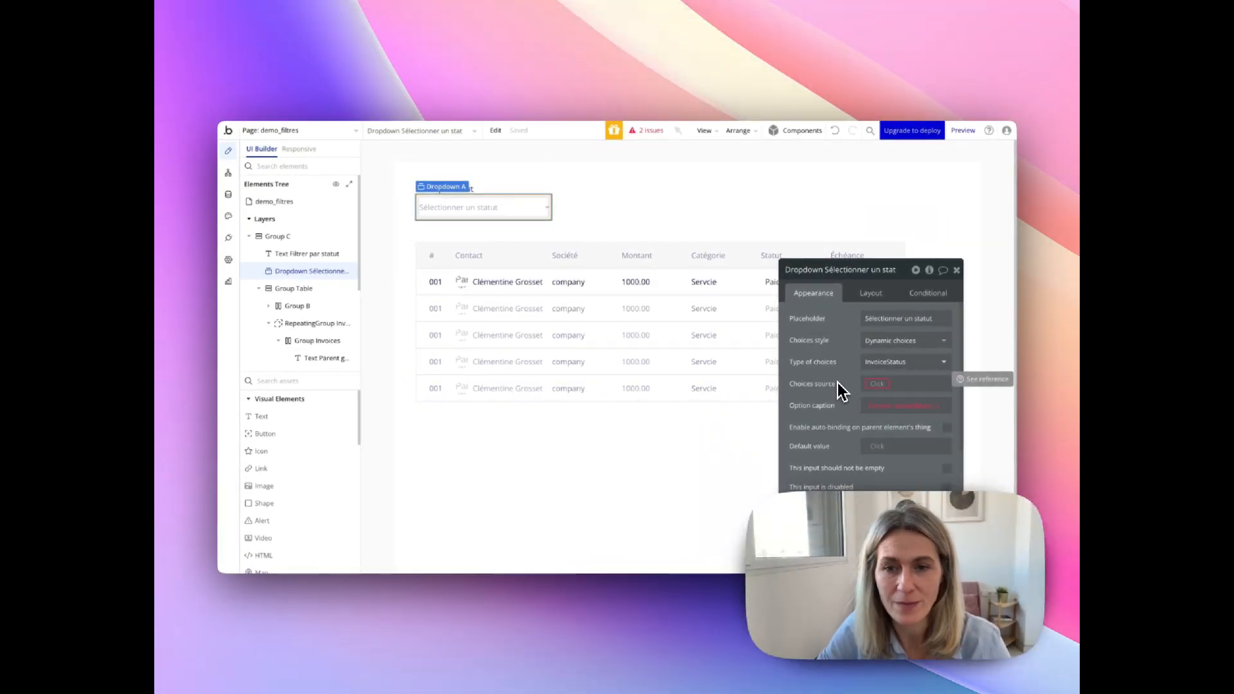
- Set the status dropdown's choices source to All InvoiceStatus
click(876, 386)
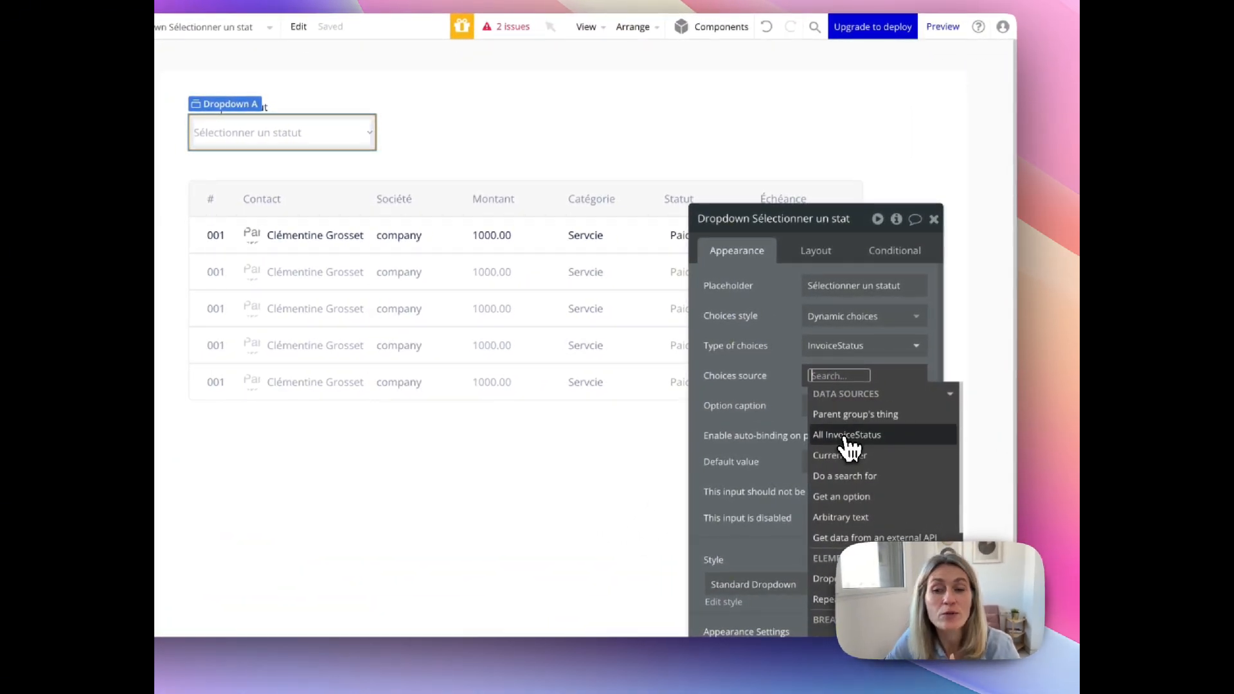
click(846, 437)
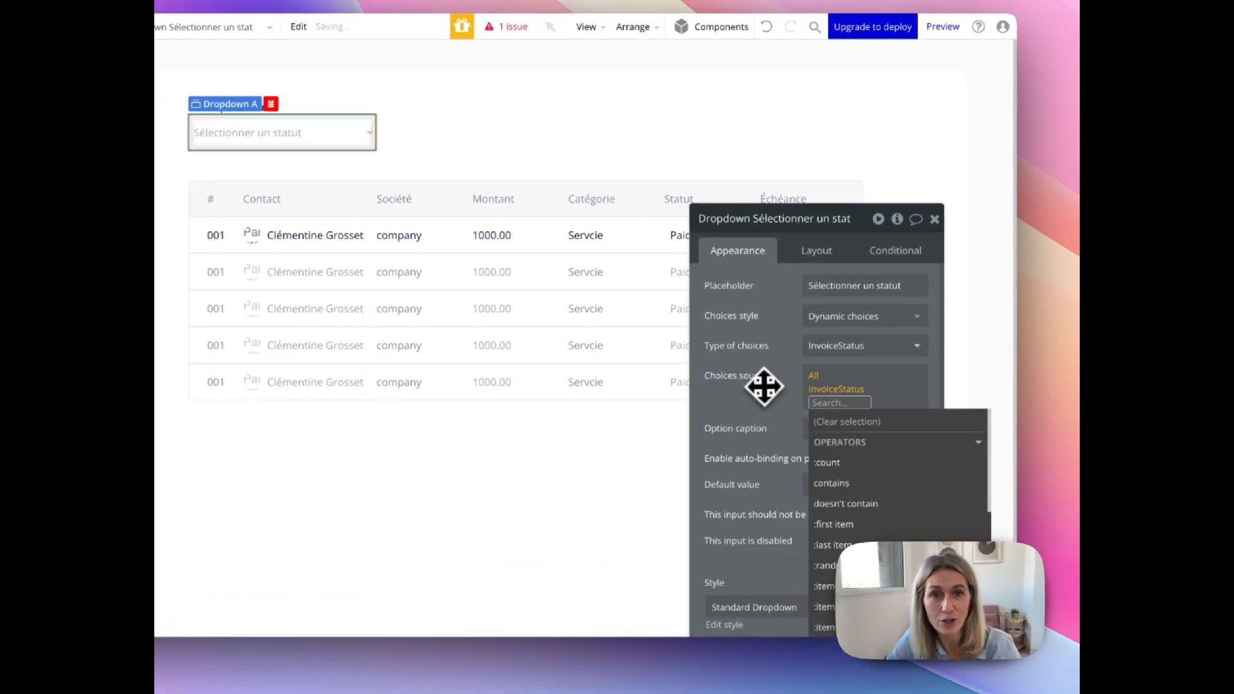
click(804, 388)
- Replace the dropdown's choices source with RepeatingGroup Invoices's List of Invoiceses:each item's Status
click(809, 377)
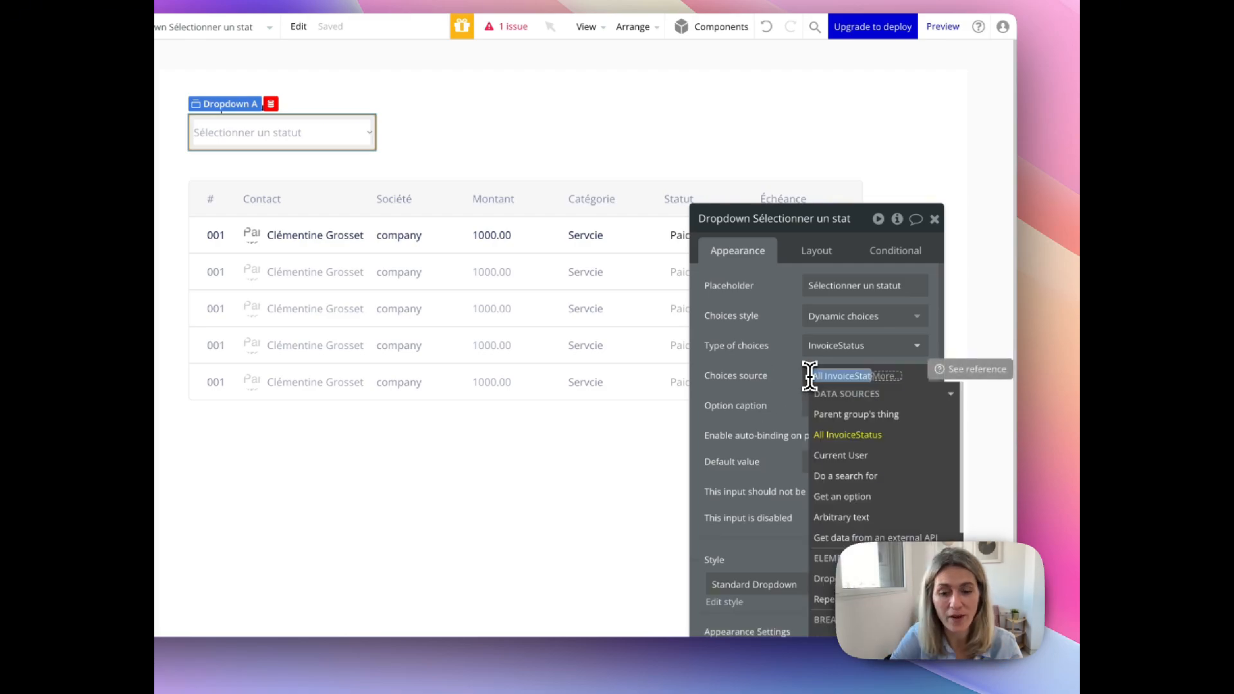
text(repea)
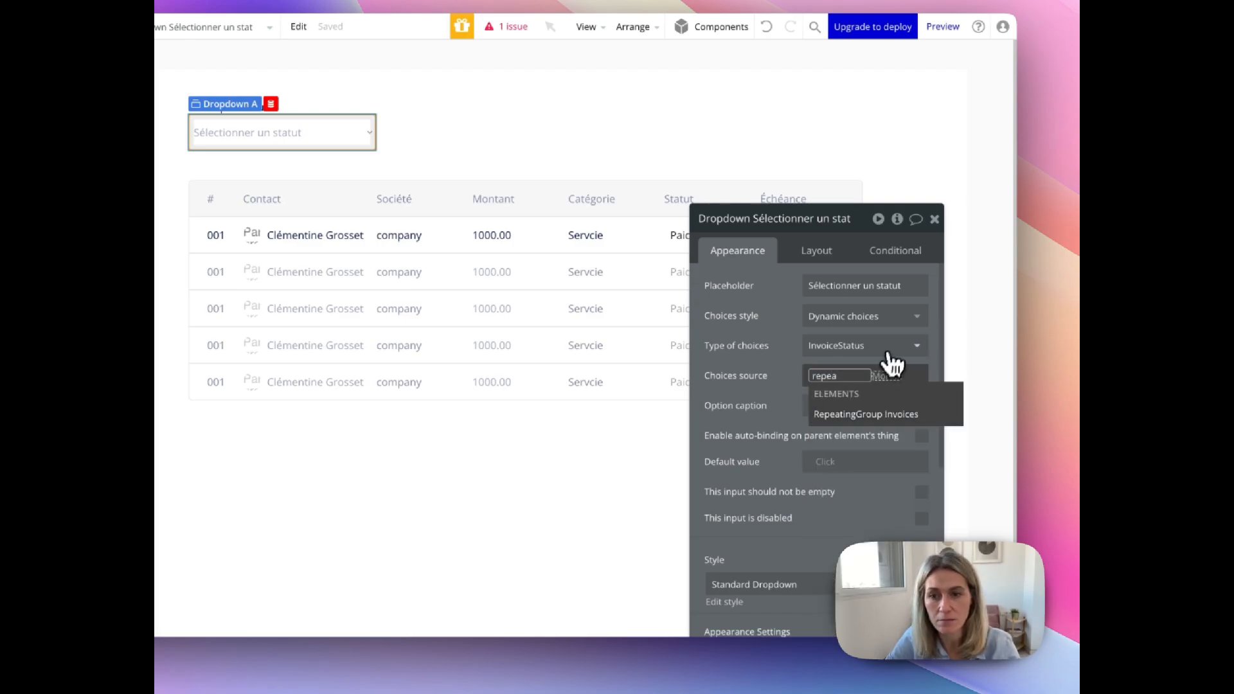
click(873, 419)
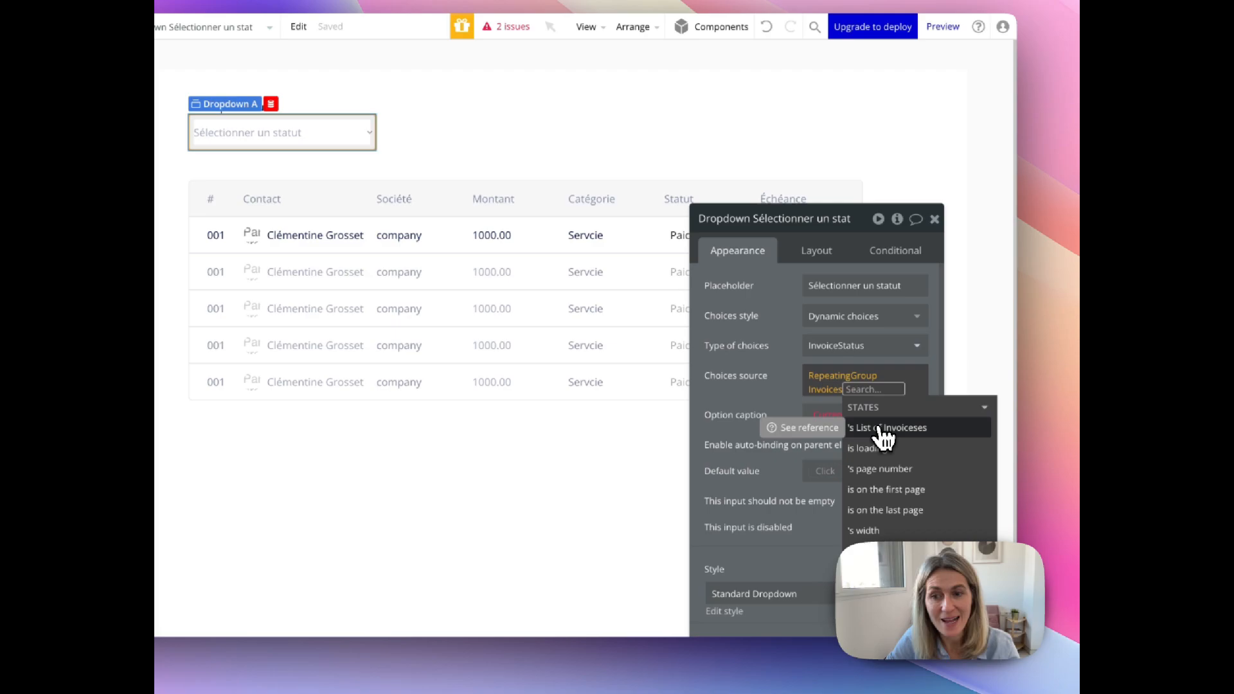
click(879, 429)
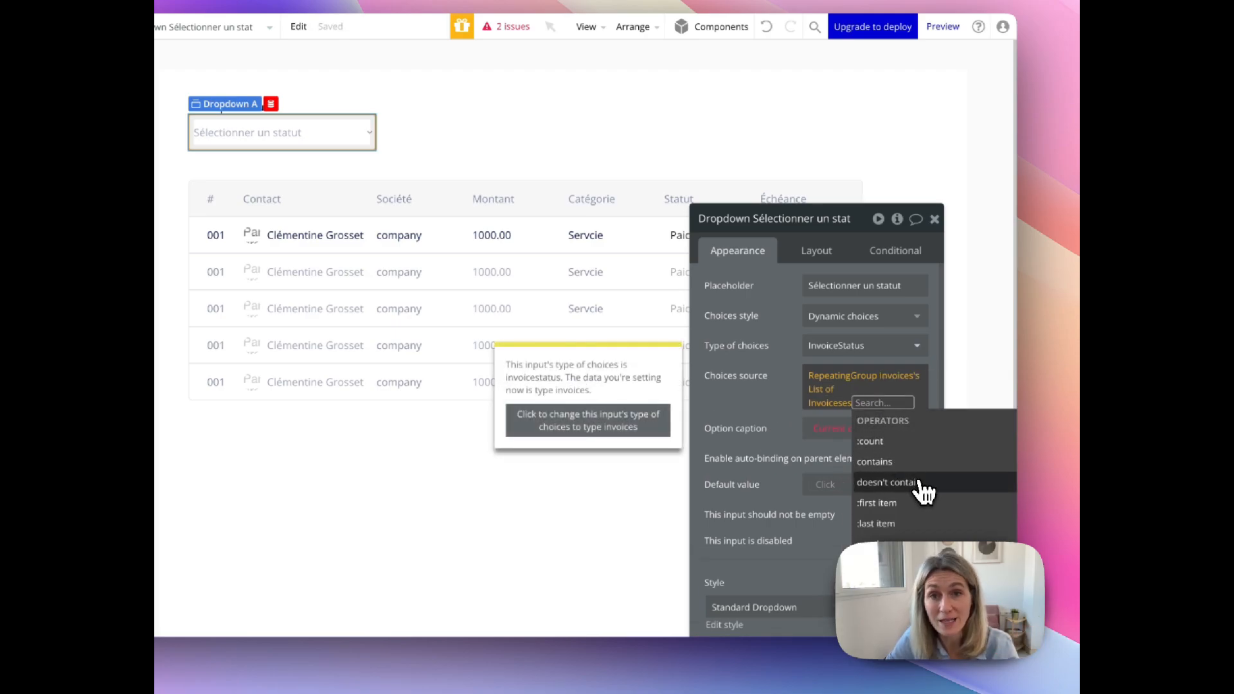
scroll(926, 495, down, 5)
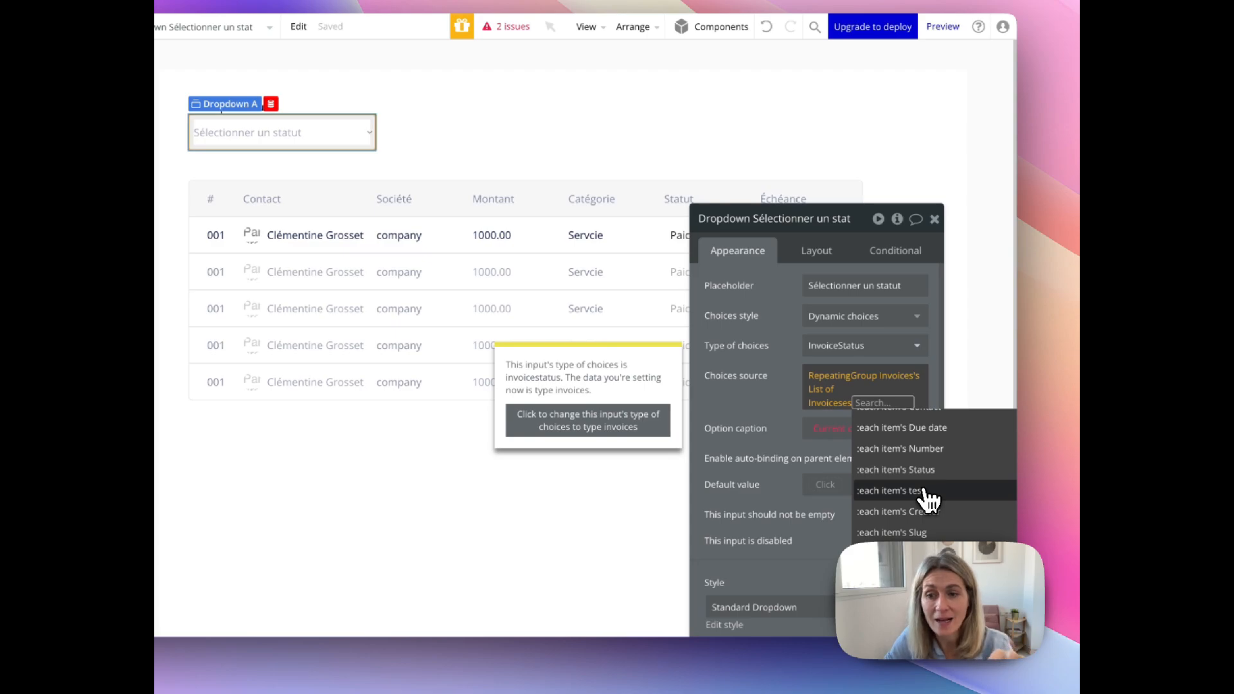
scroll(926, 498, up, 3)
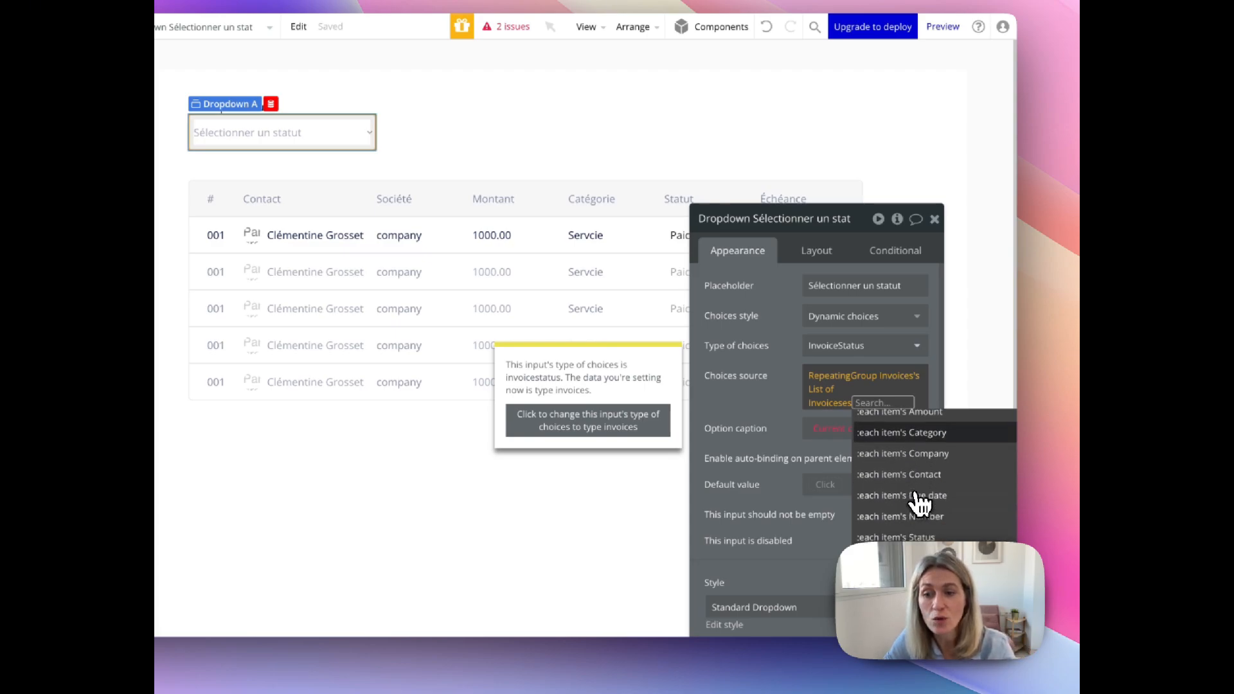
scroll(920, 505, down, 2)
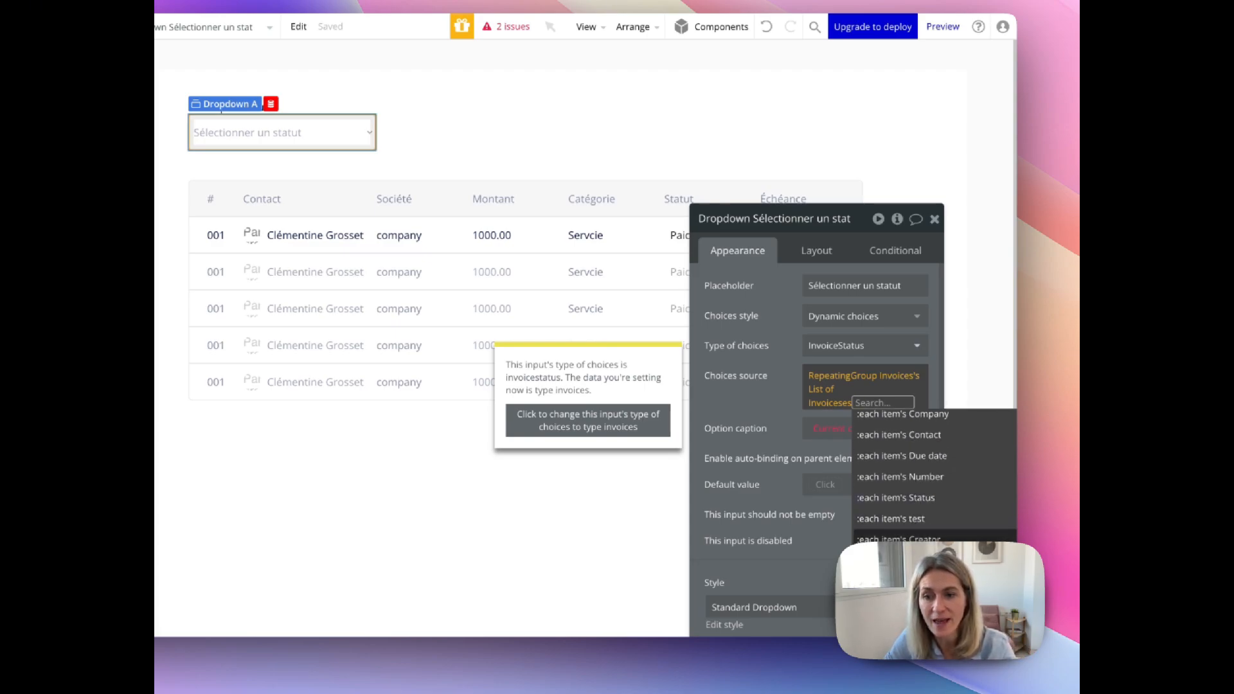
click(931, 501)
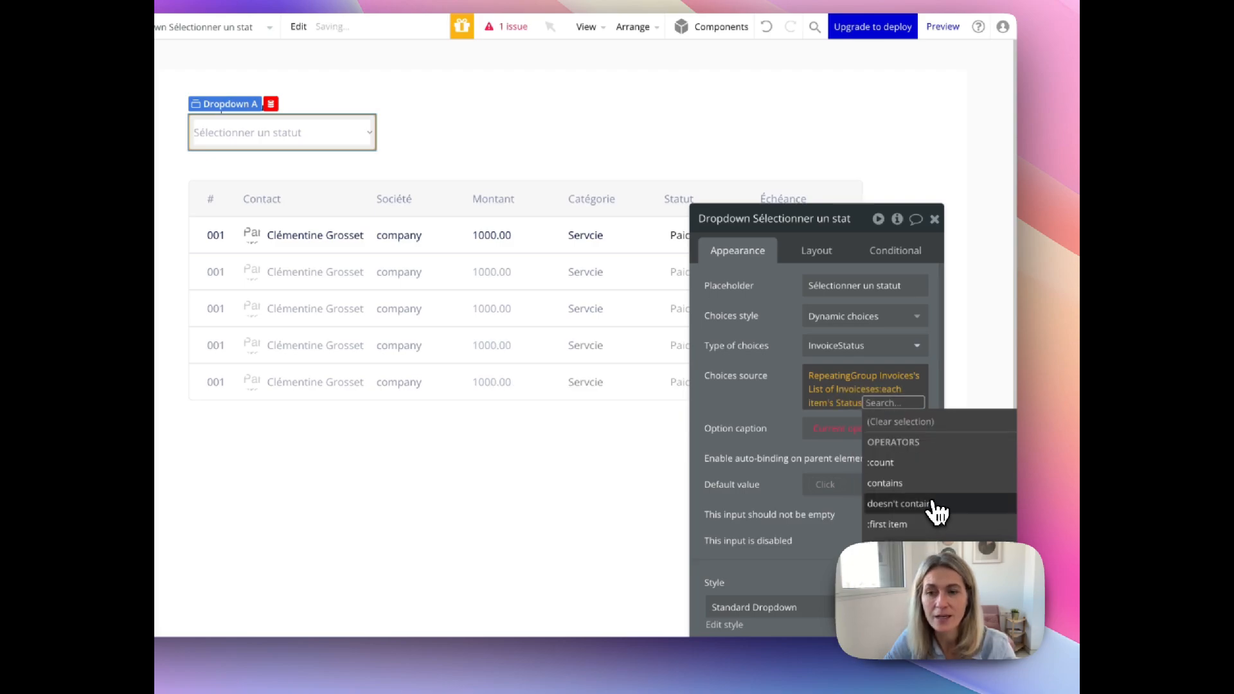
click(755, 389)
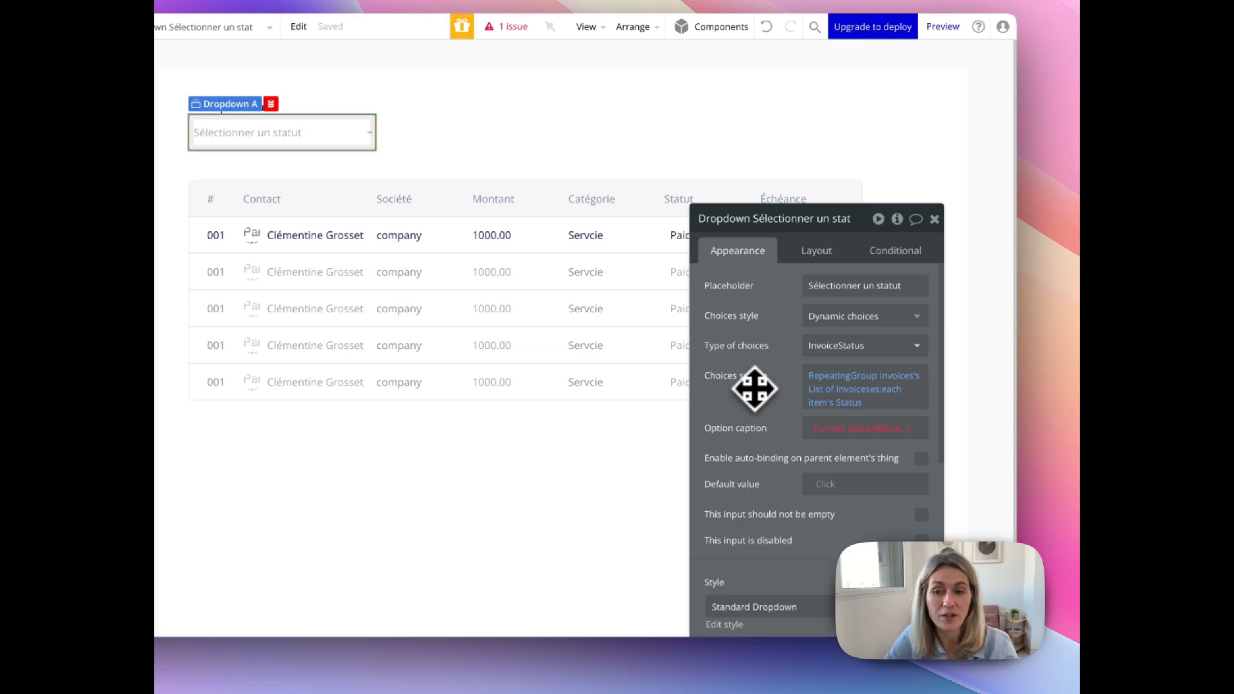
- Set the dropdown's option caption to Current option's FR
click(865, 431)
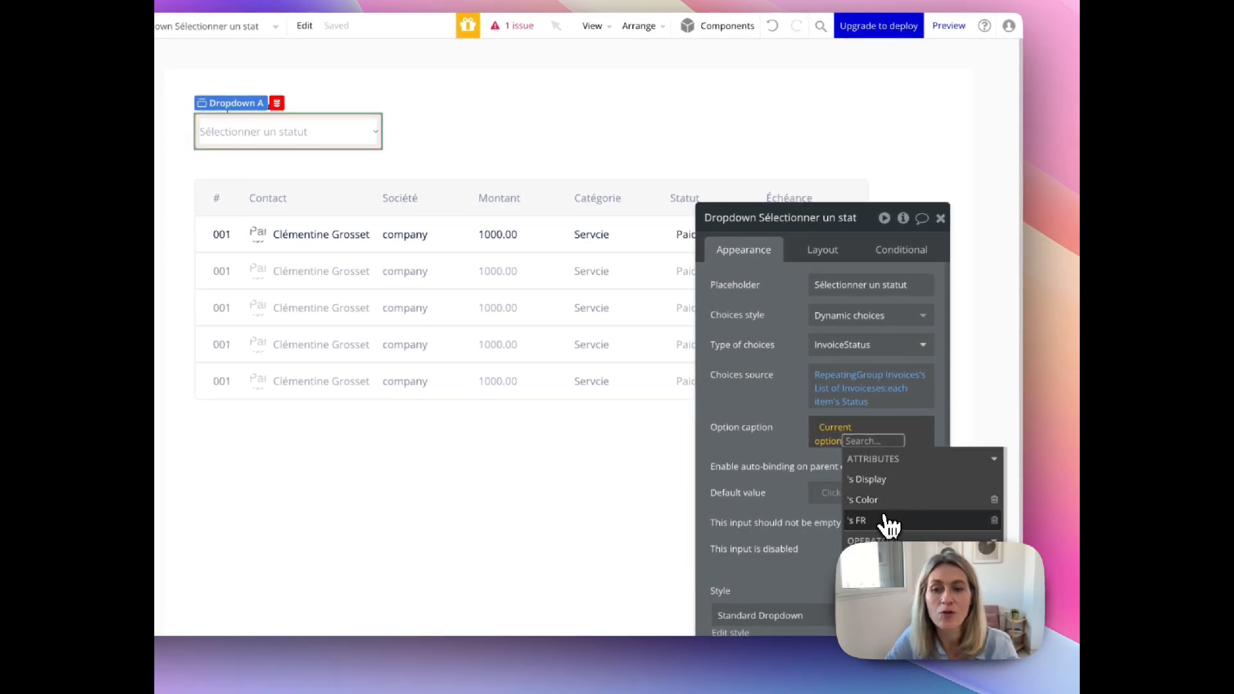
click(887, 522)
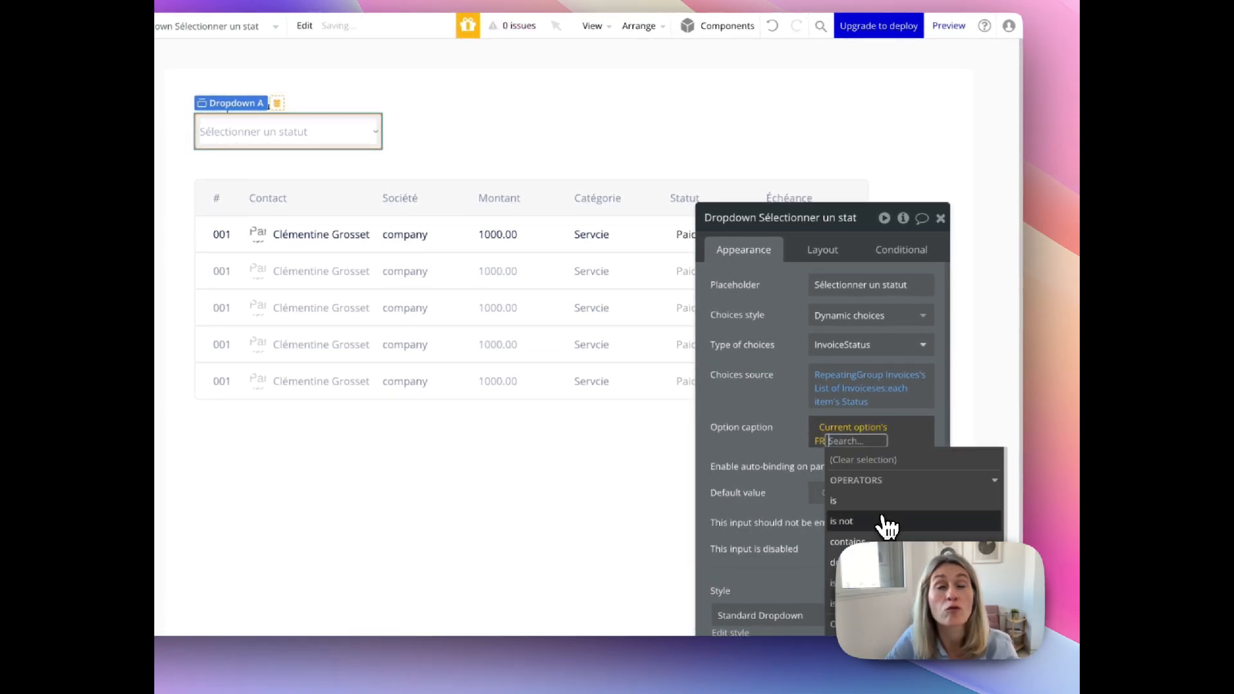
click(769, 395)
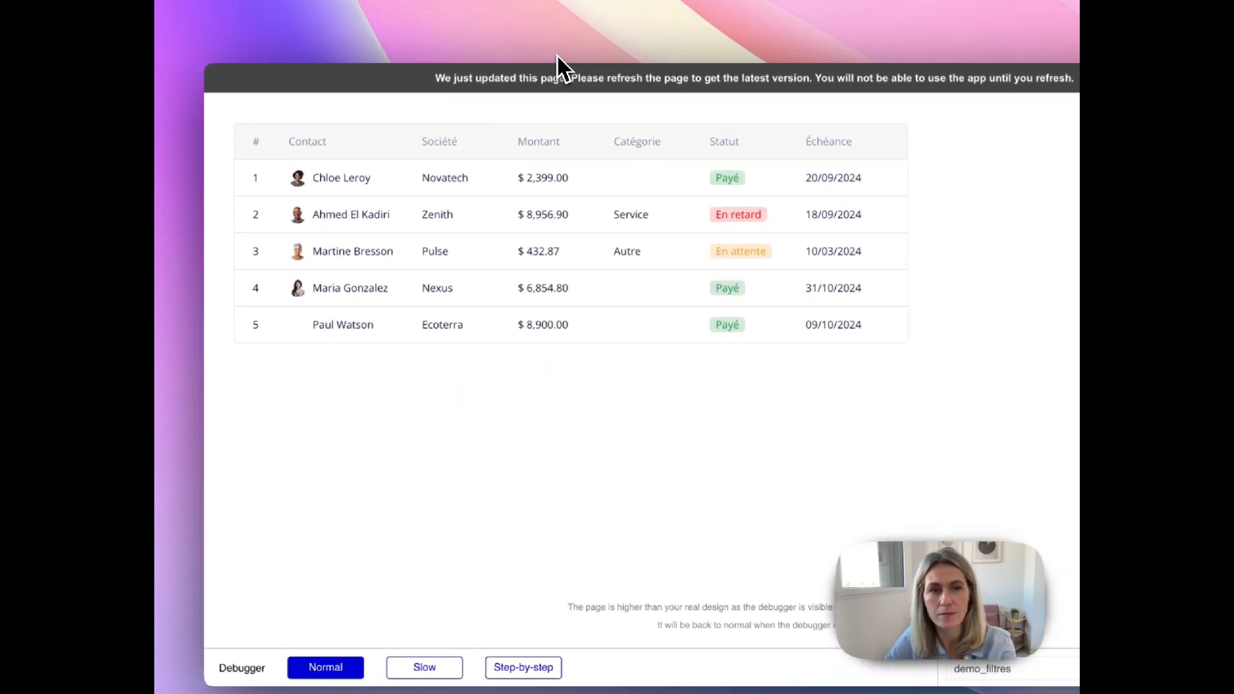
- Reload the page preview, check the status dropdown's options and select "Payé"
key(super+r)
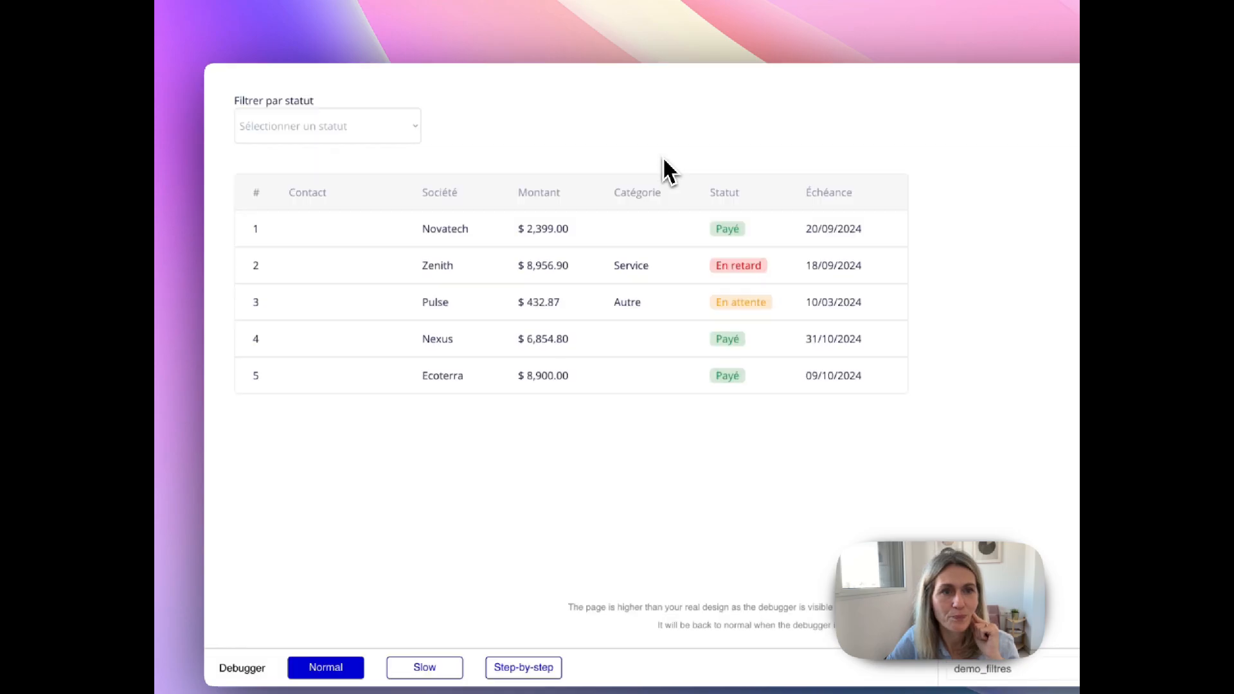
click(406, 128)
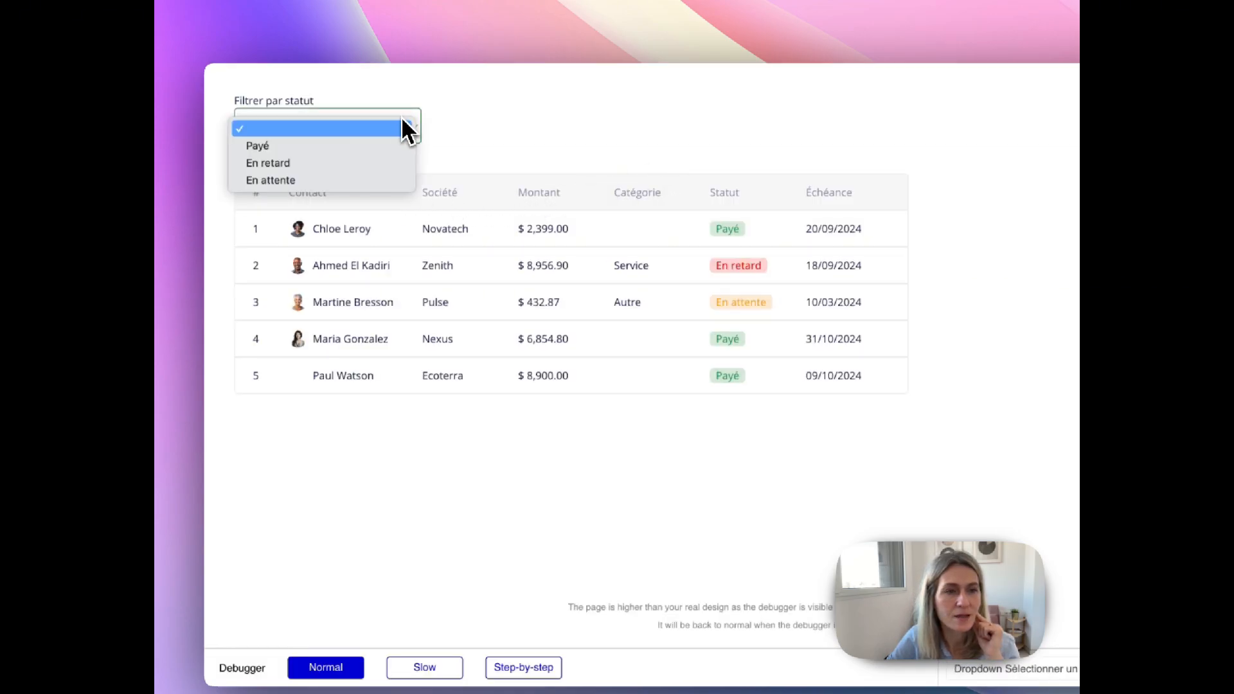
click(406, 129)
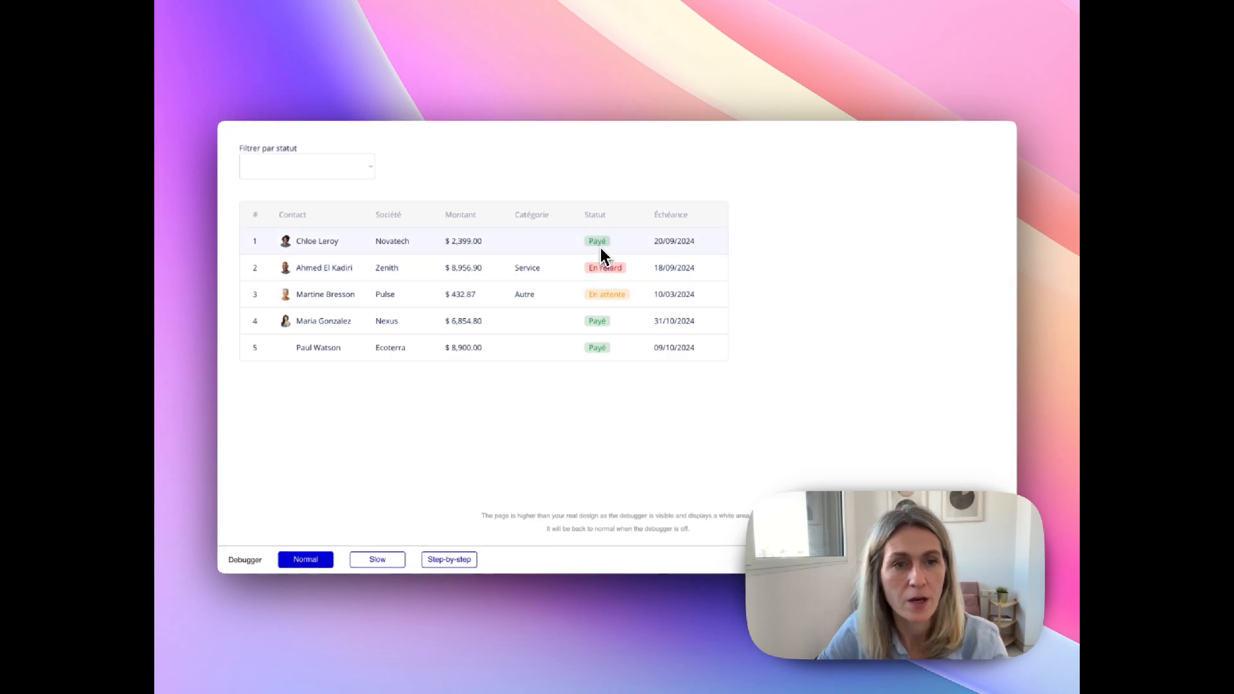
click(370, 168)
click(345, 184)
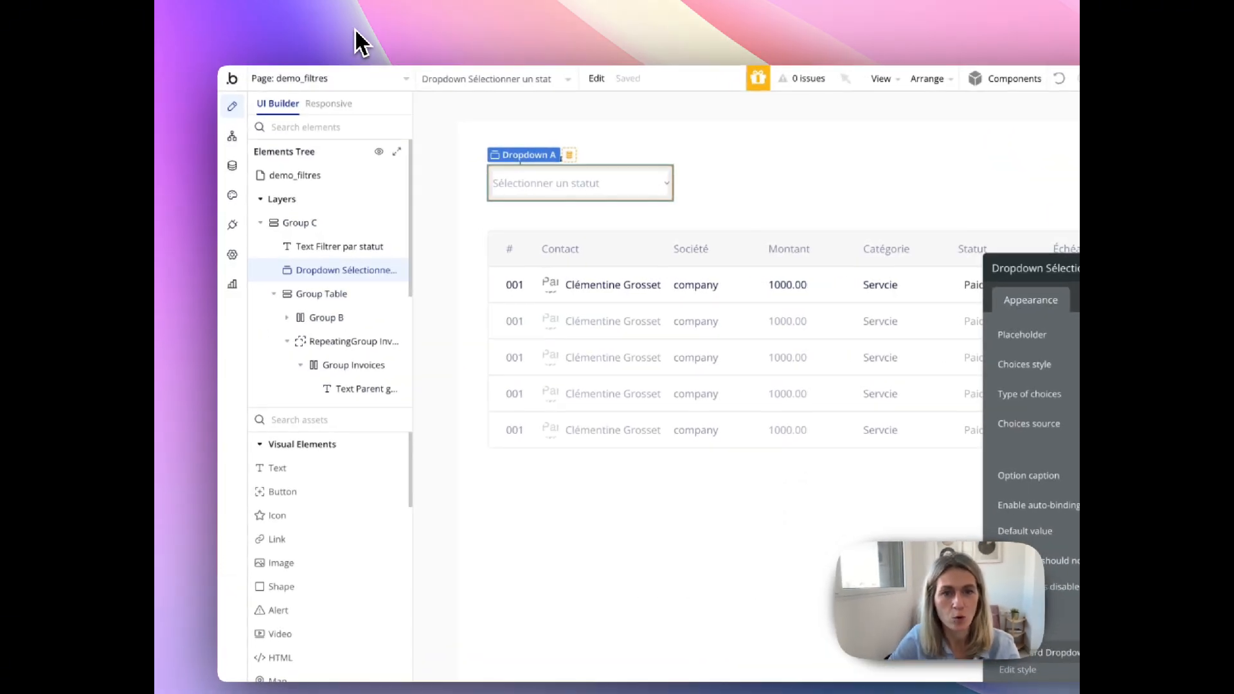
- Add a Status = constraint to the Invoices search that feeds RepeatingGroup Invoices
click(505, 479)
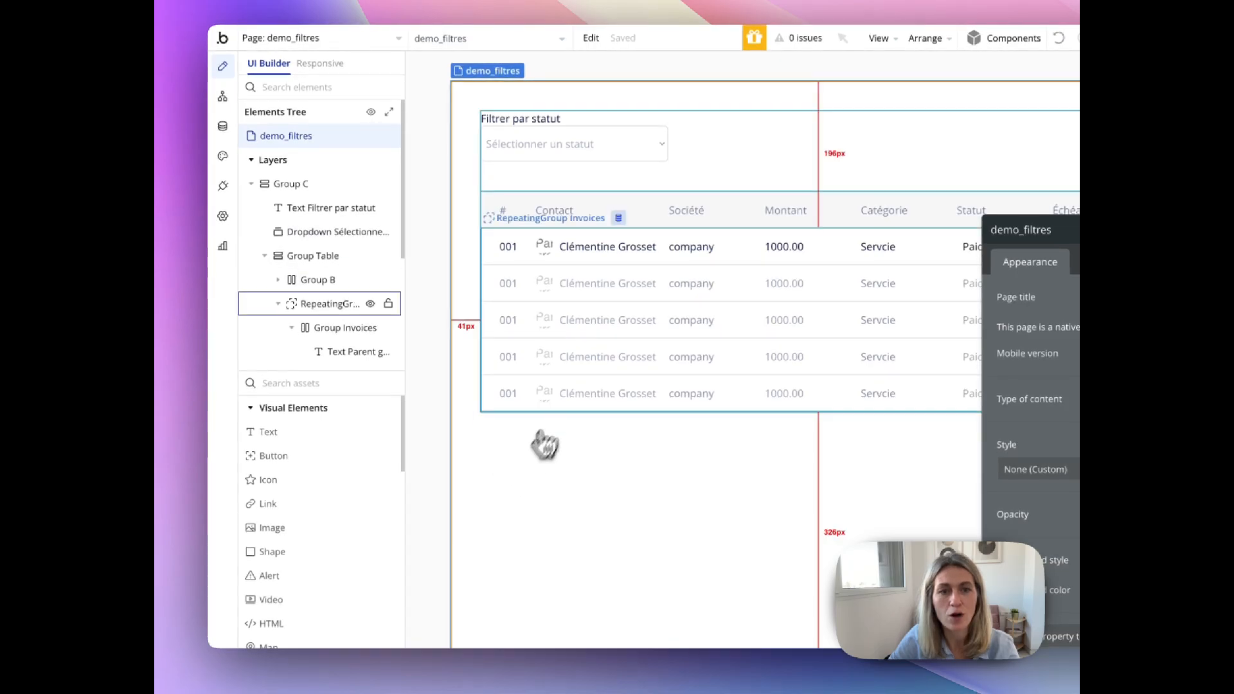
click(595, 361)
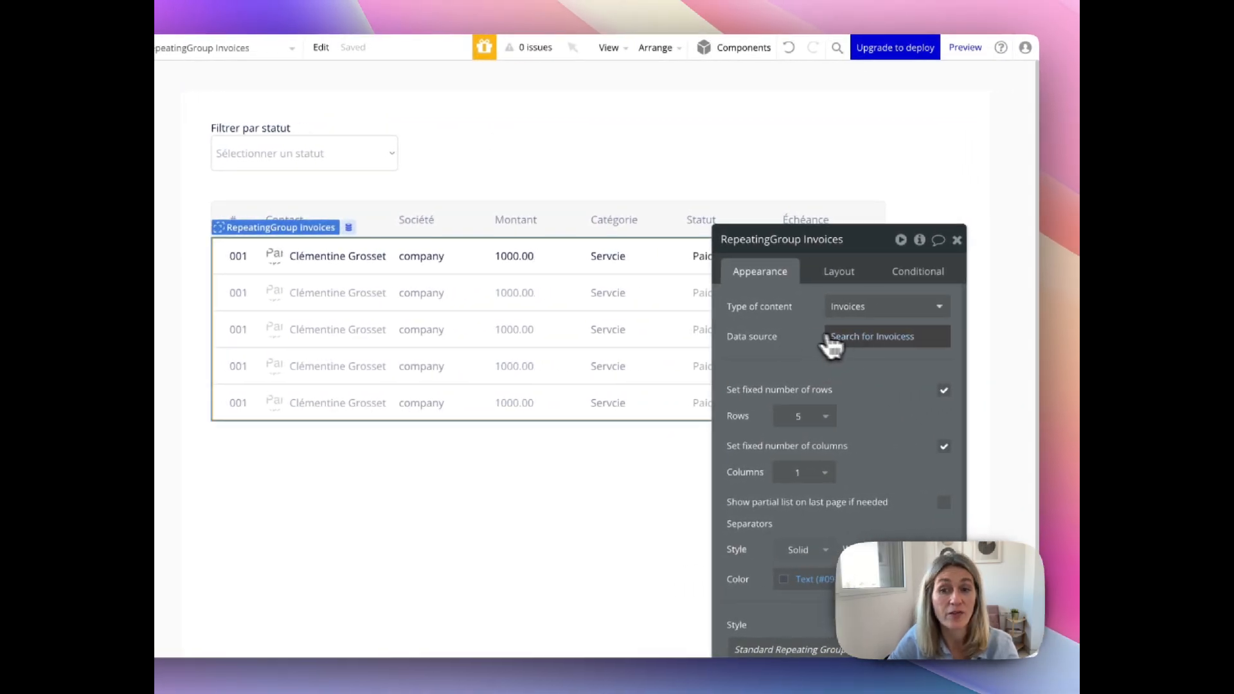
click(891, 340)
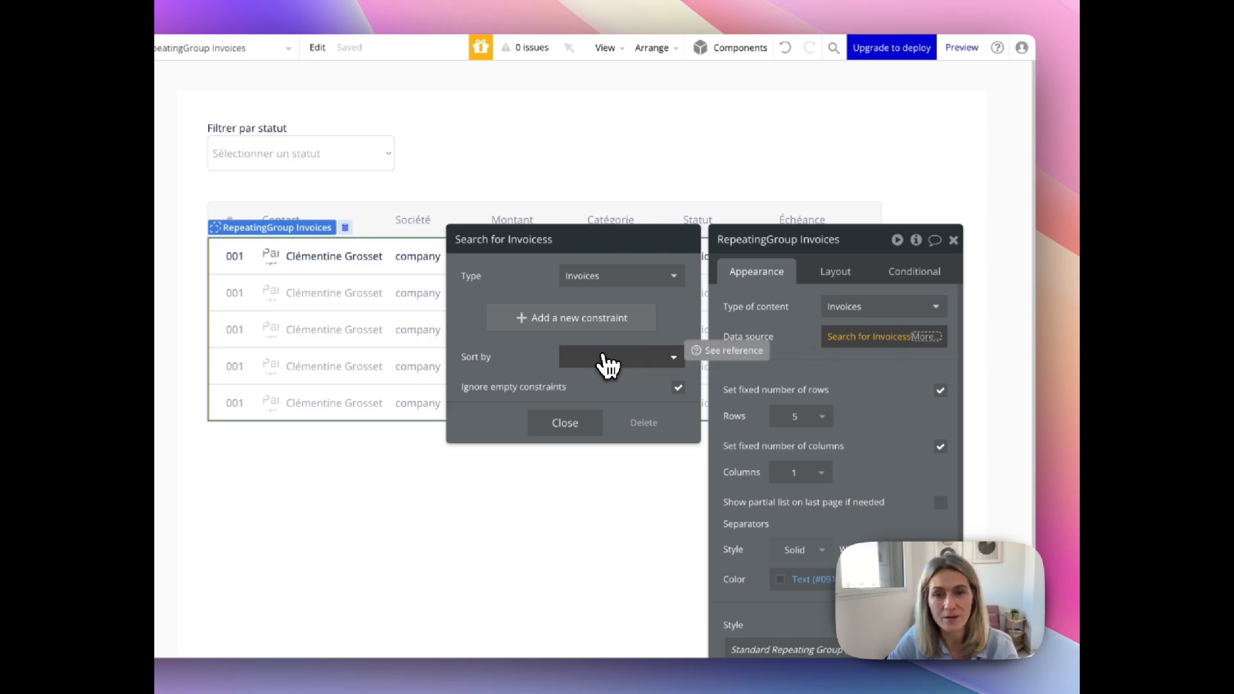
click(527, 323)
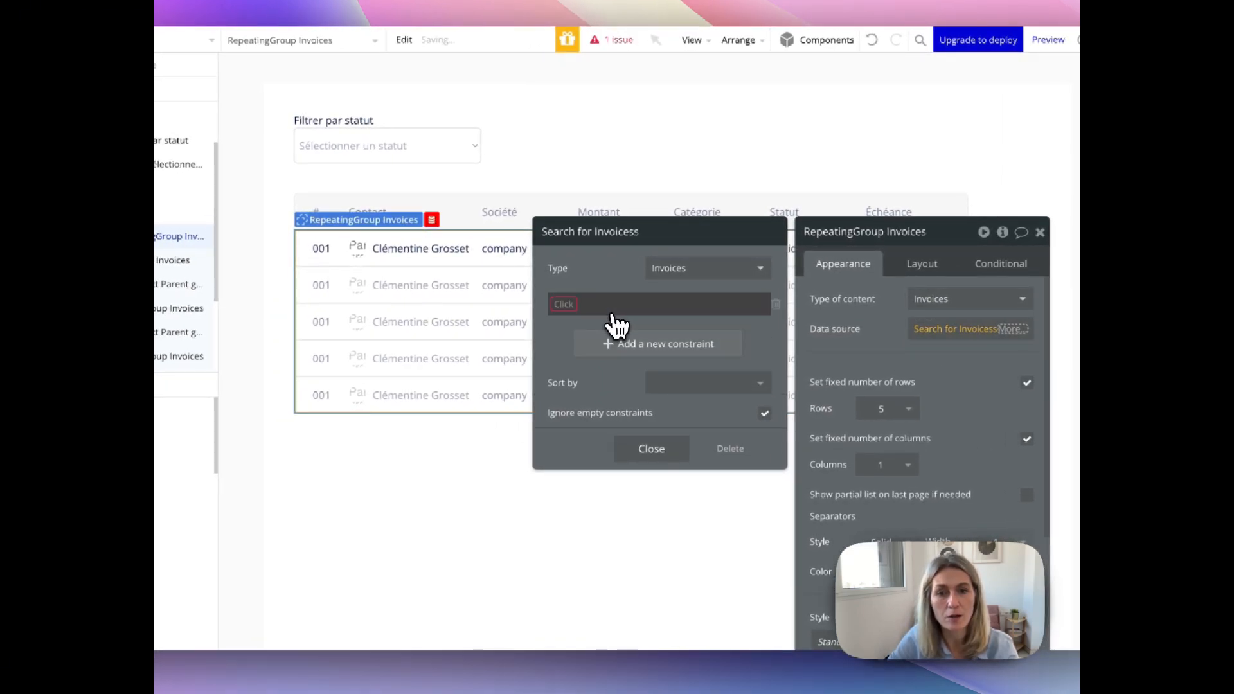
click(566, 305)
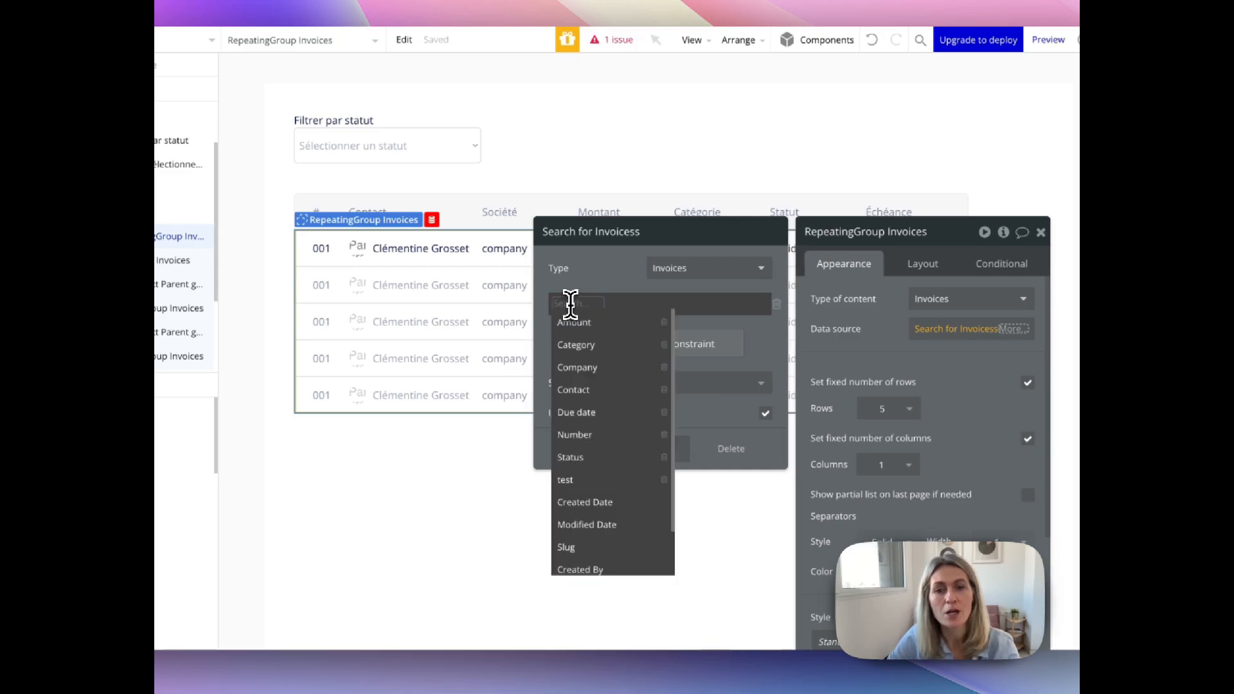
click(597, 458)
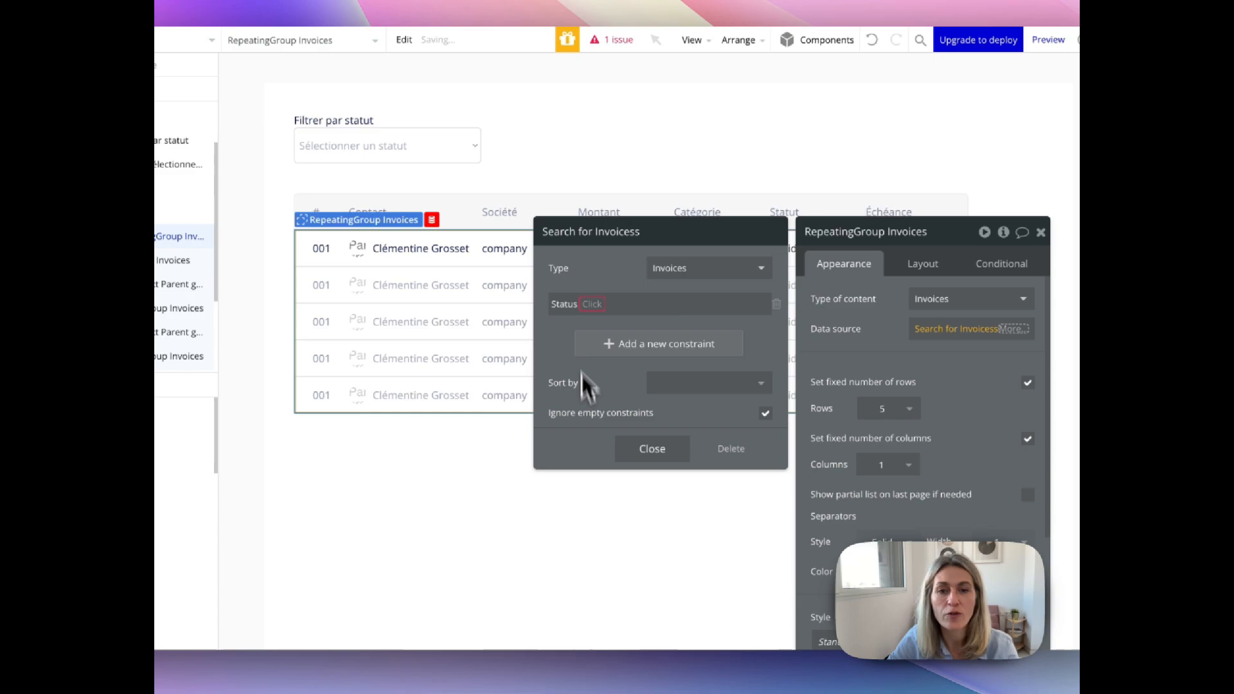
click(598, 308)
click(602, 321)
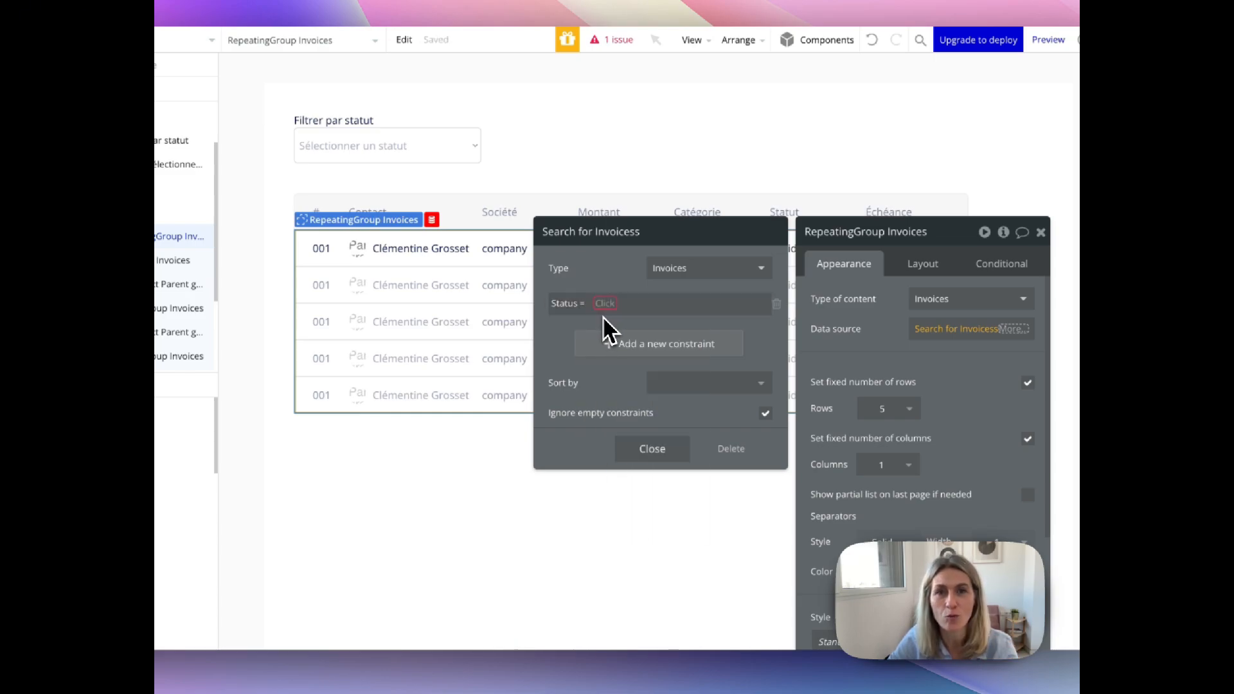
- Set the Status constraint's value to Dropdown Sélectionner un stat's value and close the search settings
click(606, 303)
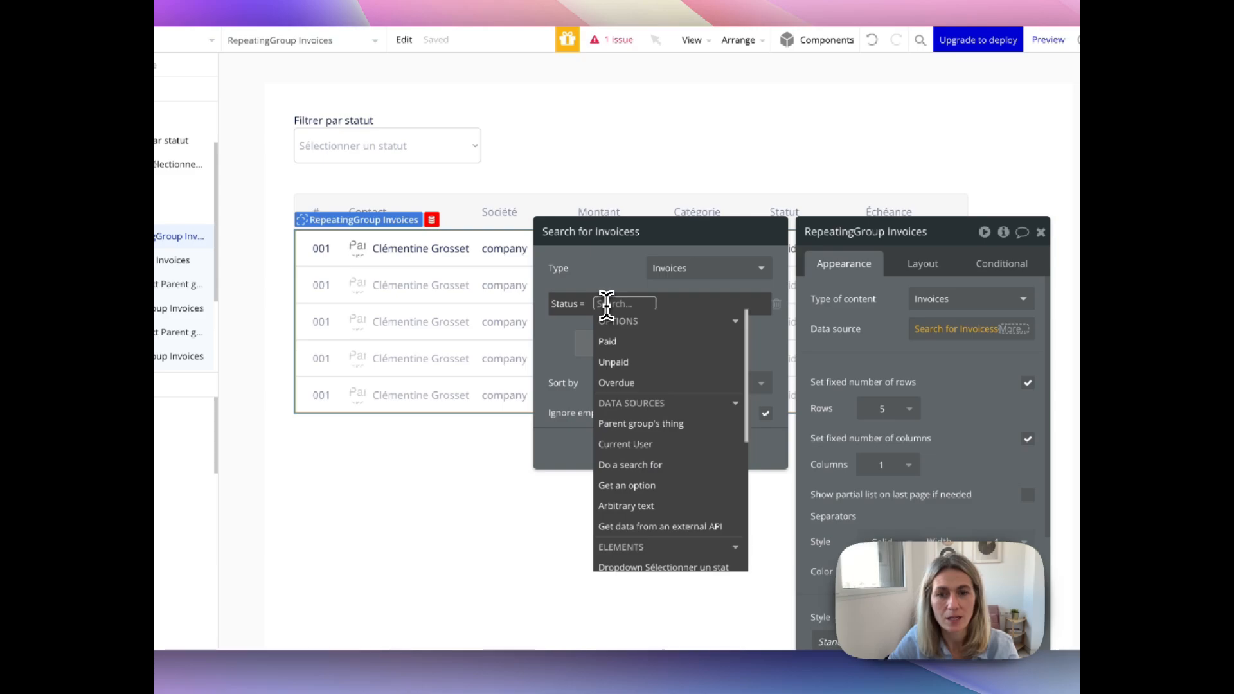
text(drop)
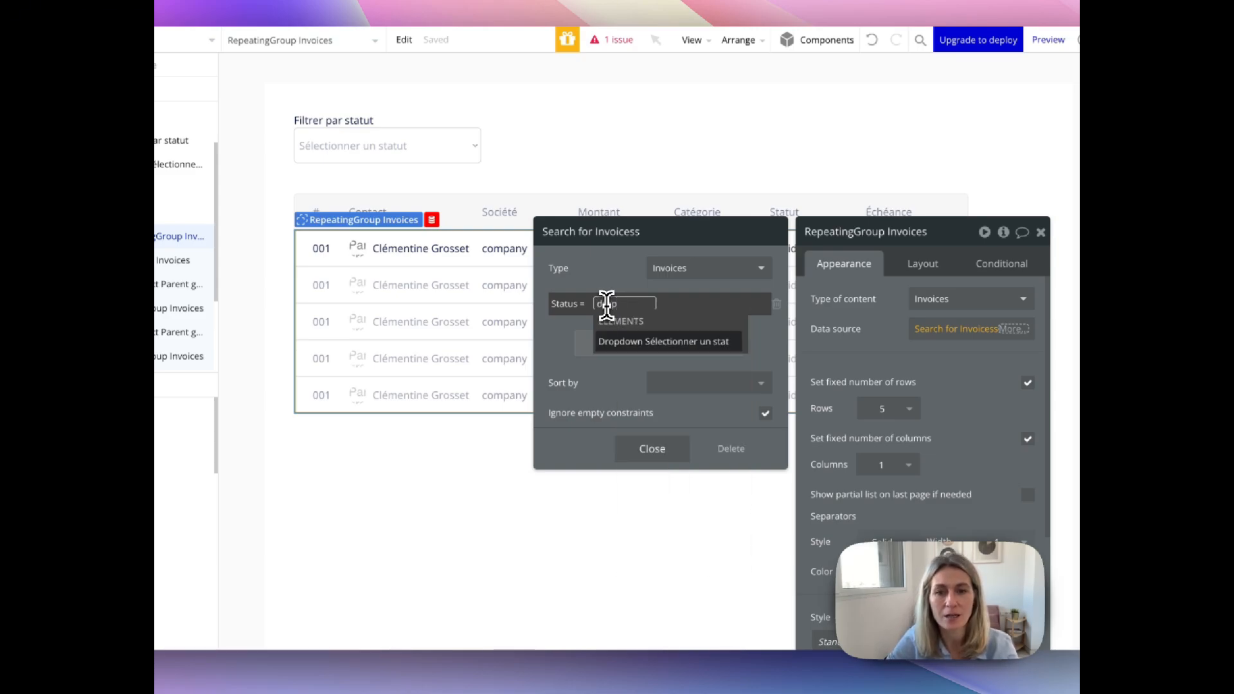
click(627, 342)
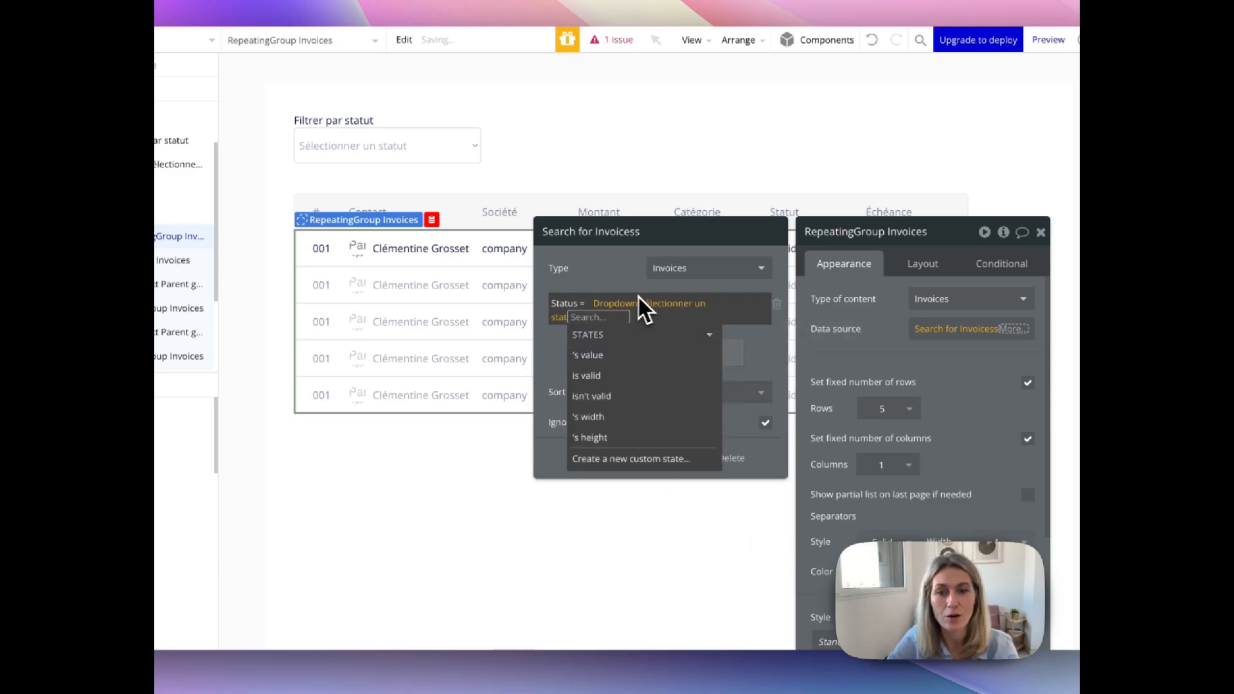
click(598, 355)
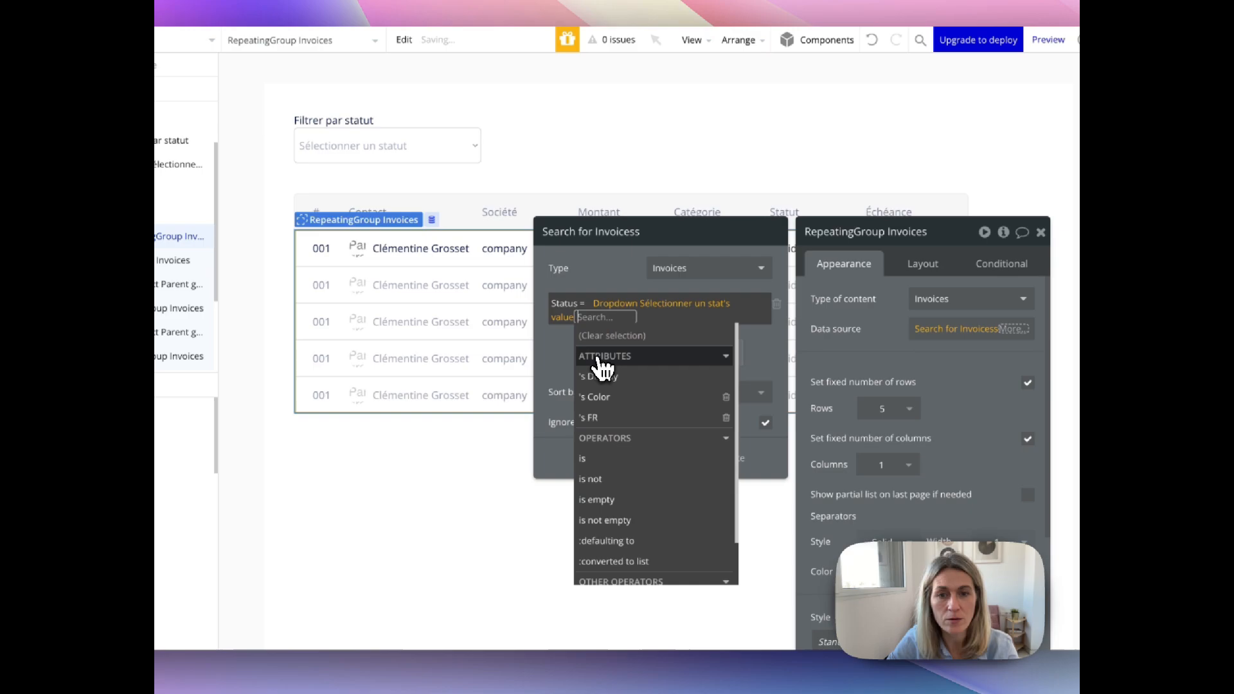
click(548, 341)
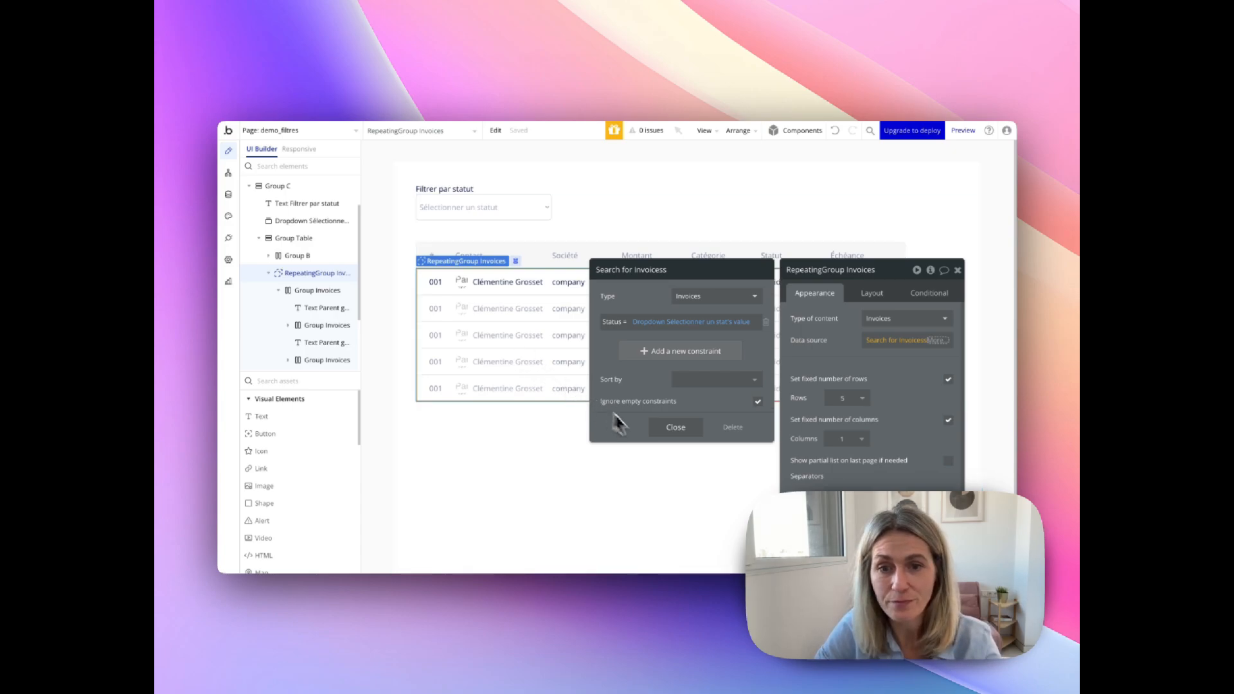
click(674, 428)
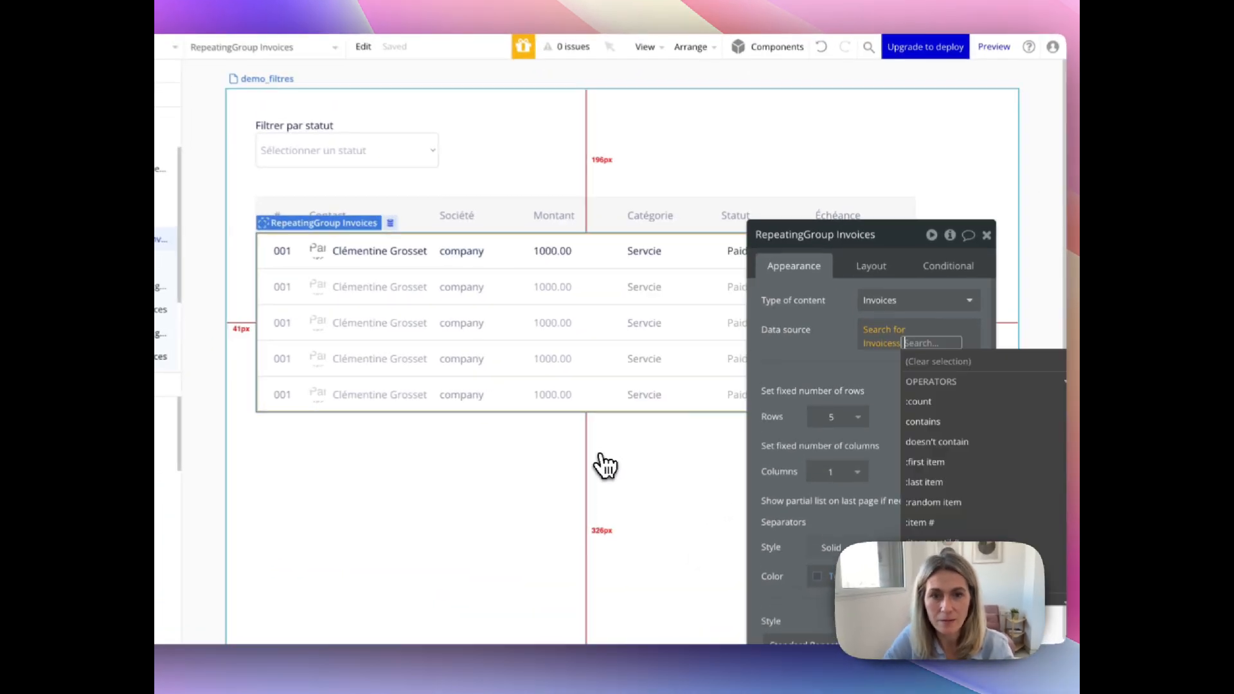
click(811, 350)
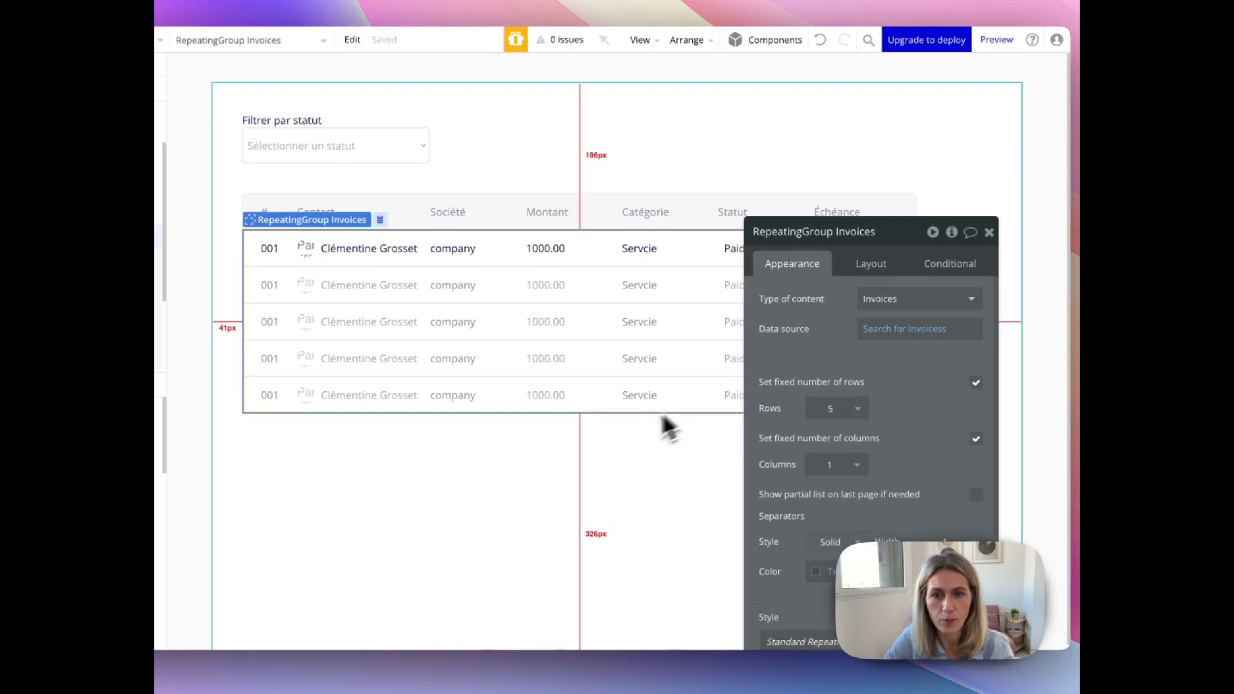
click(616, 433)
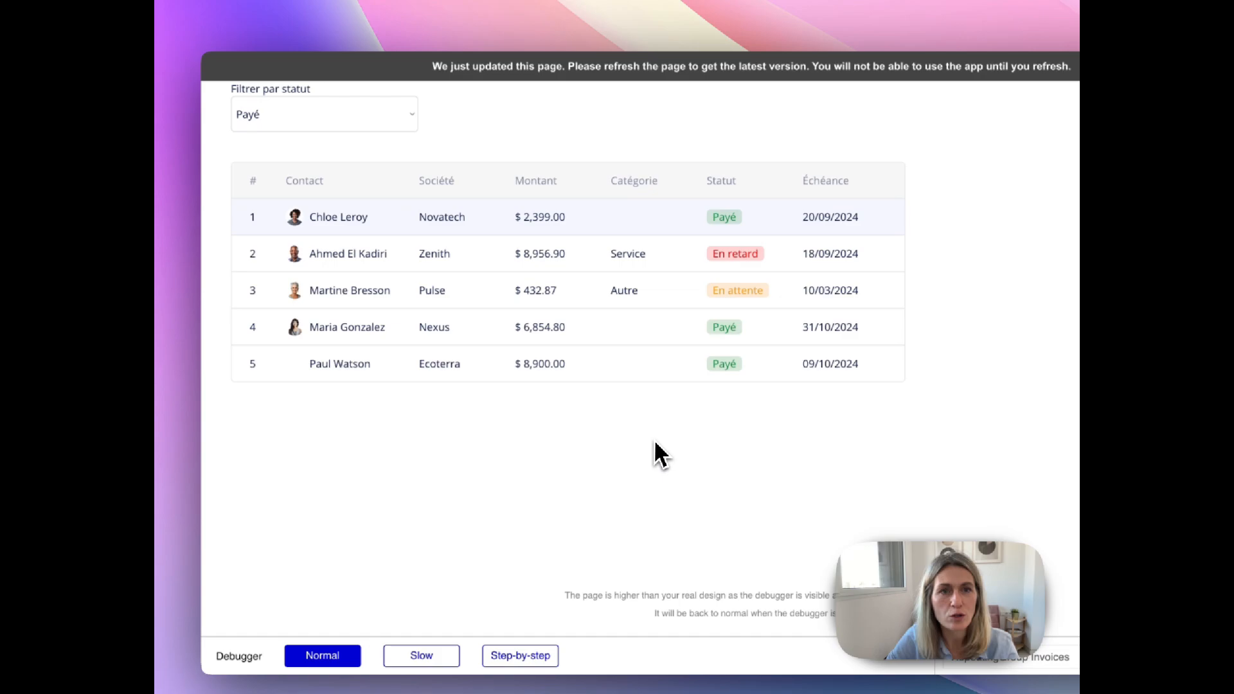
- Reload the page preview and test the filter by selecting the "En retard" status
key(super+r)
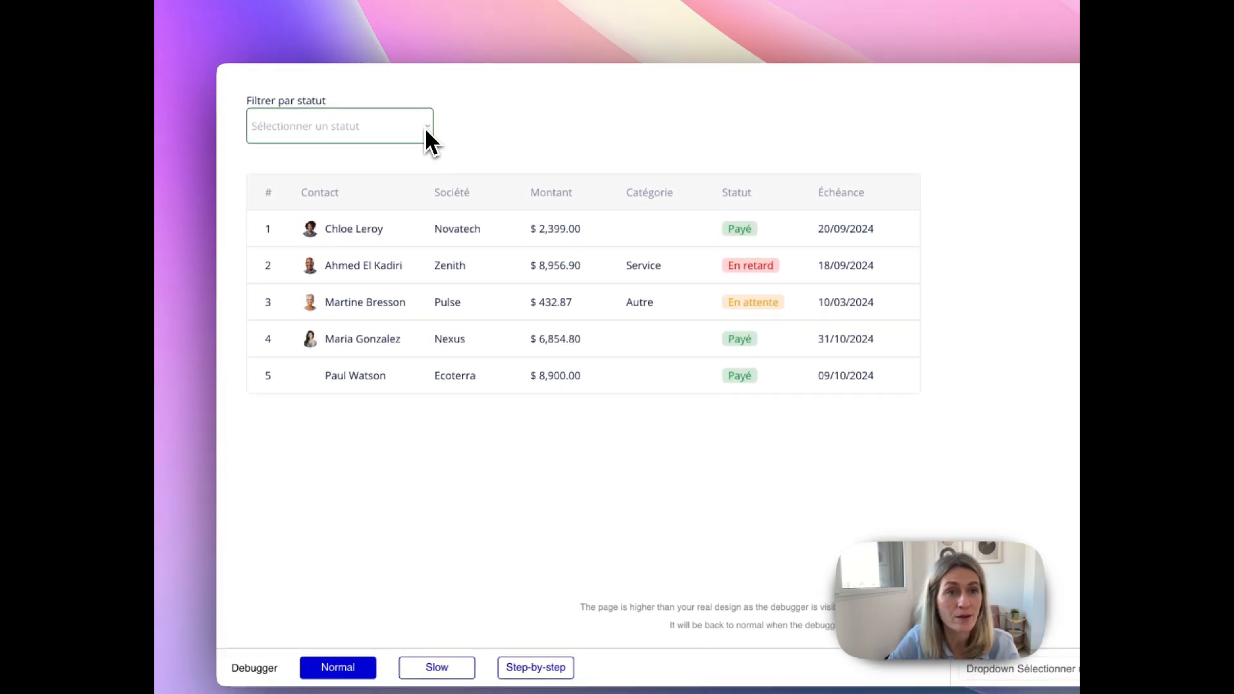
click(426, 127)
click(384, 134)
click(415, 128)
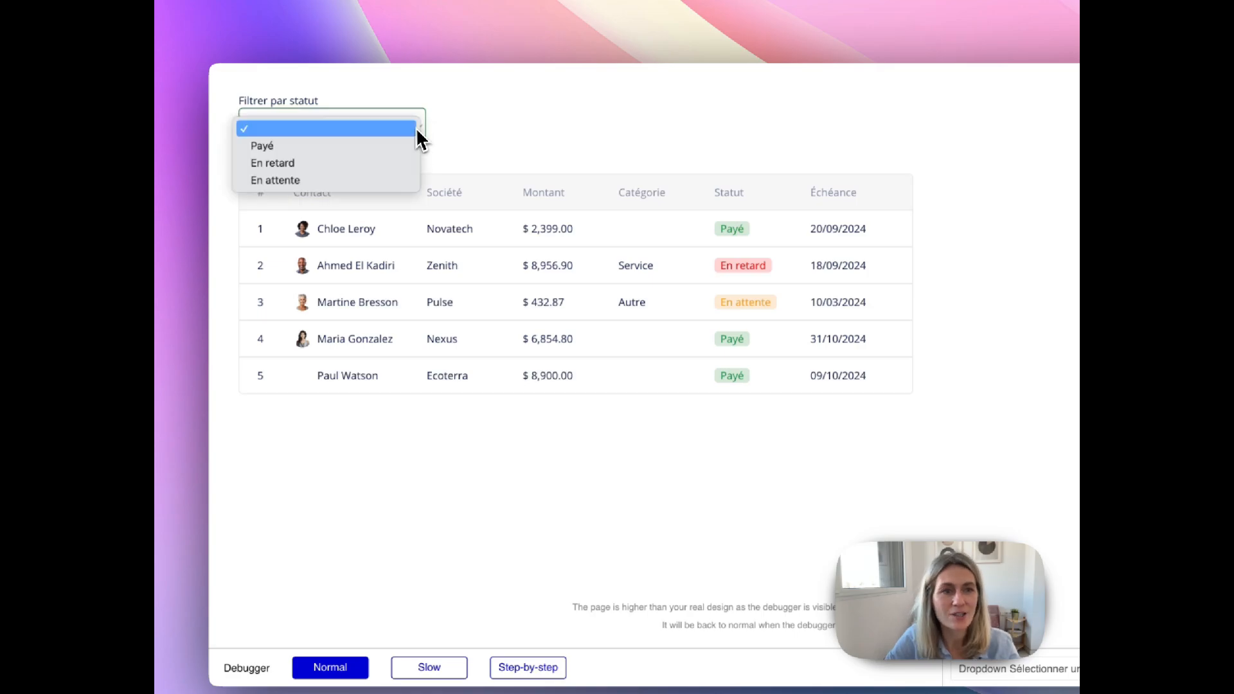
click(398, 167)
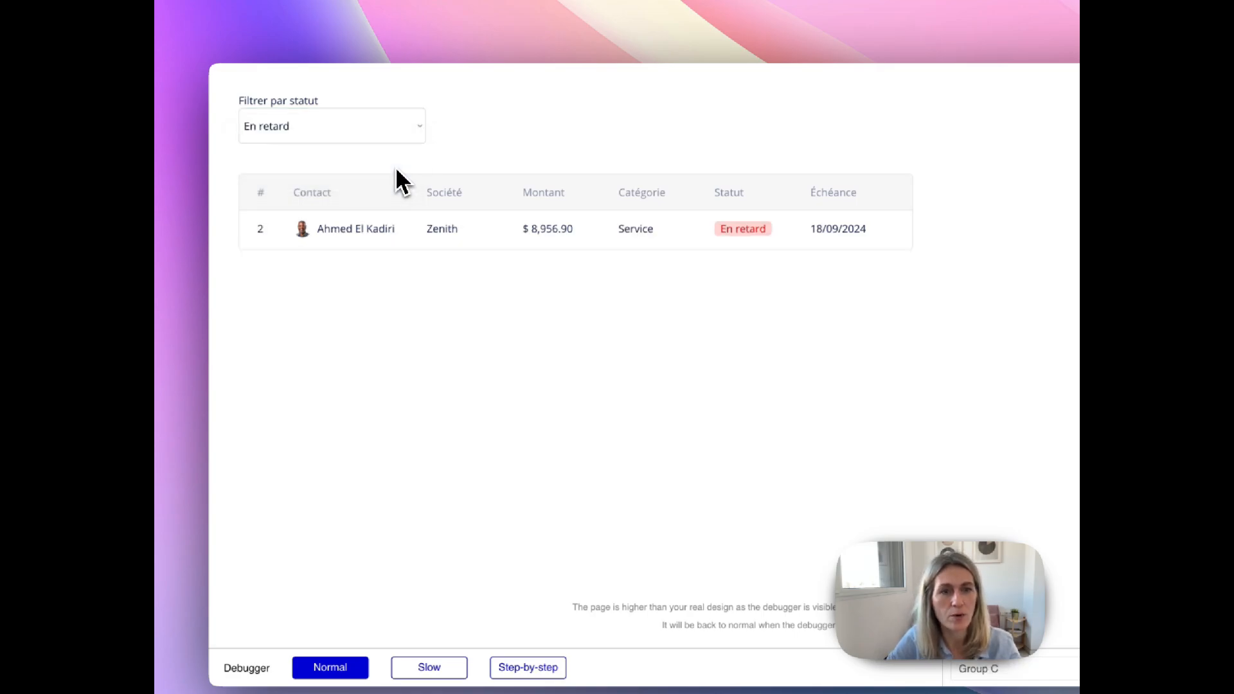